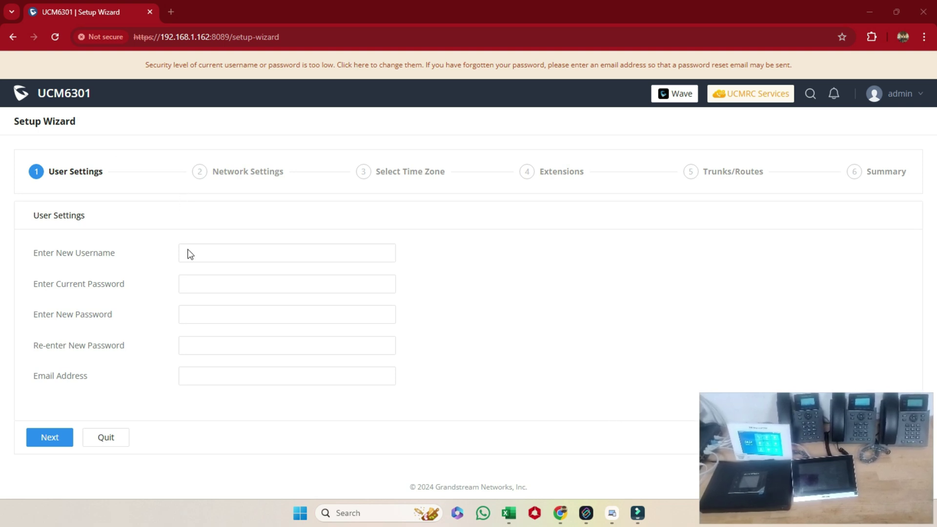
Step: Continue past User Settings without changing the admin password
click(56, 440)
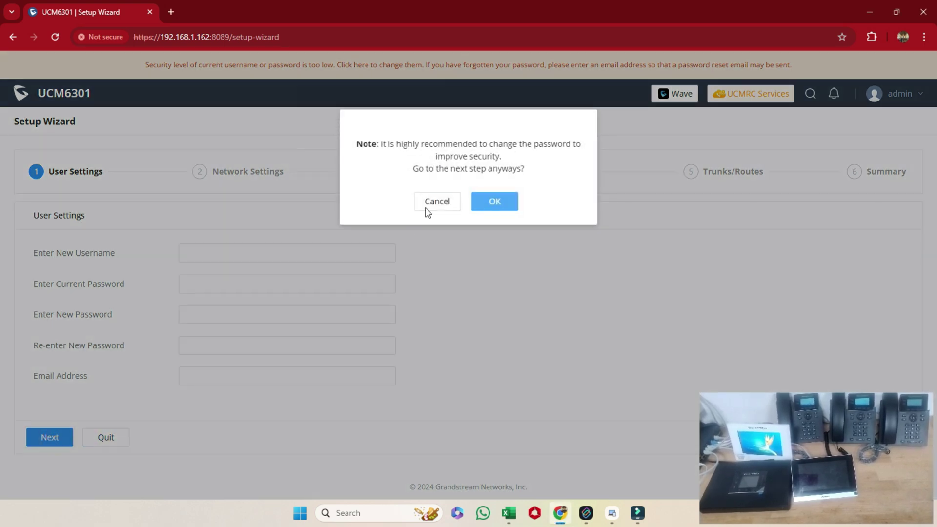
Step: Confirm the password warning, keep LAN IP method on DHCP, and advance past Time Zone
click(494, 200)
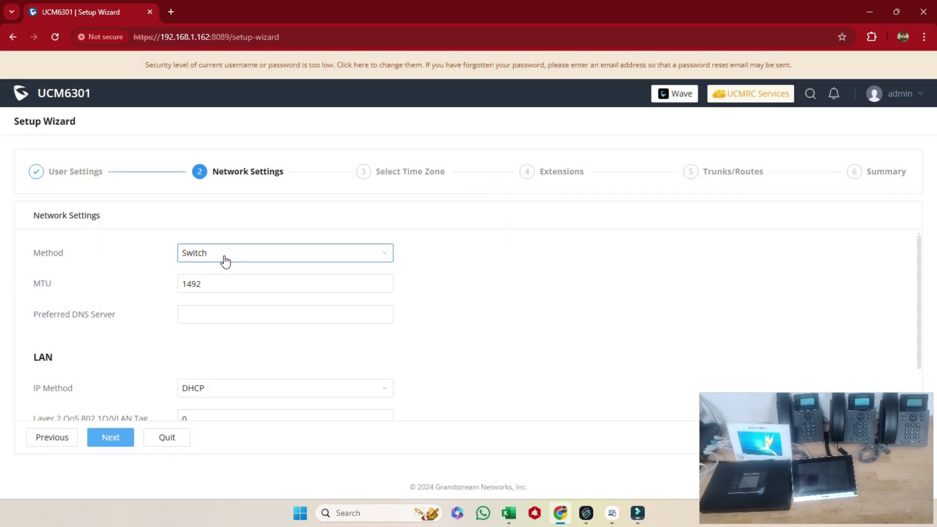
scroll(269, 371, down, 2)
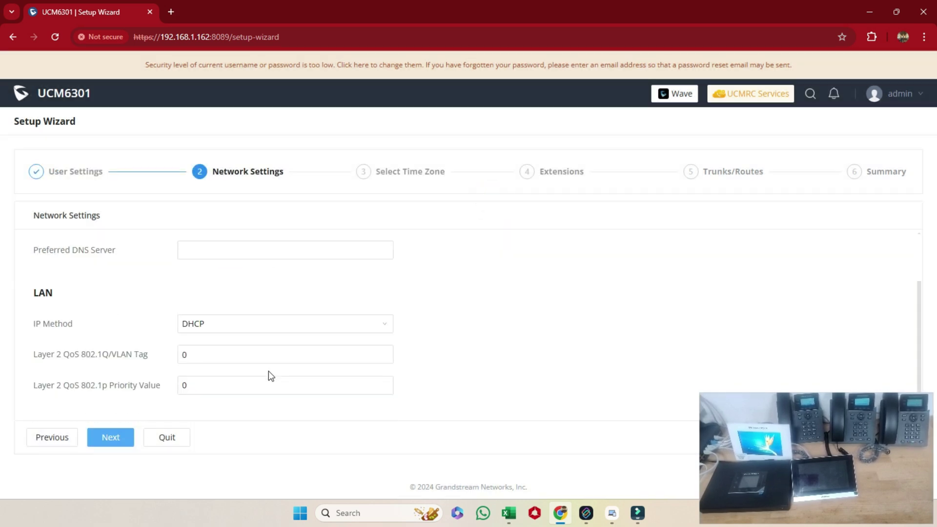
click(253, 324)
click(226, 366)
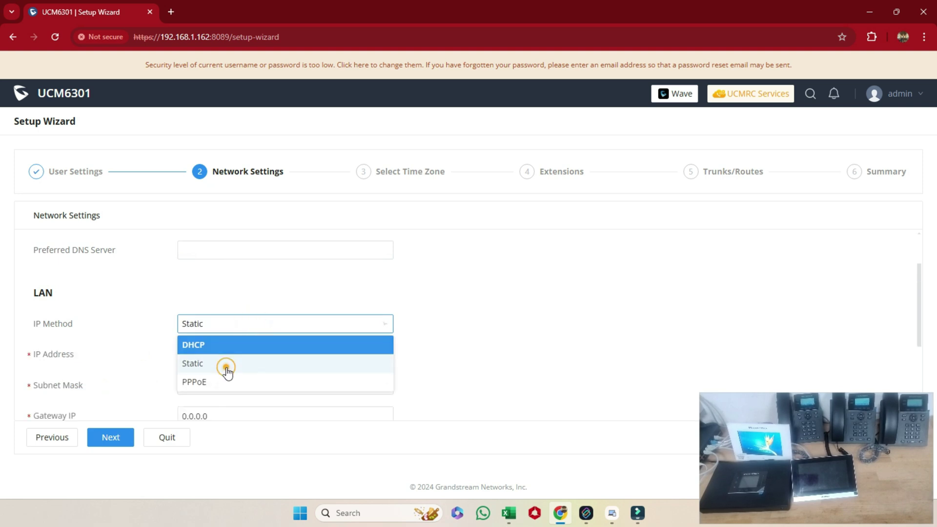
click(240, 322)
click(222, 348)
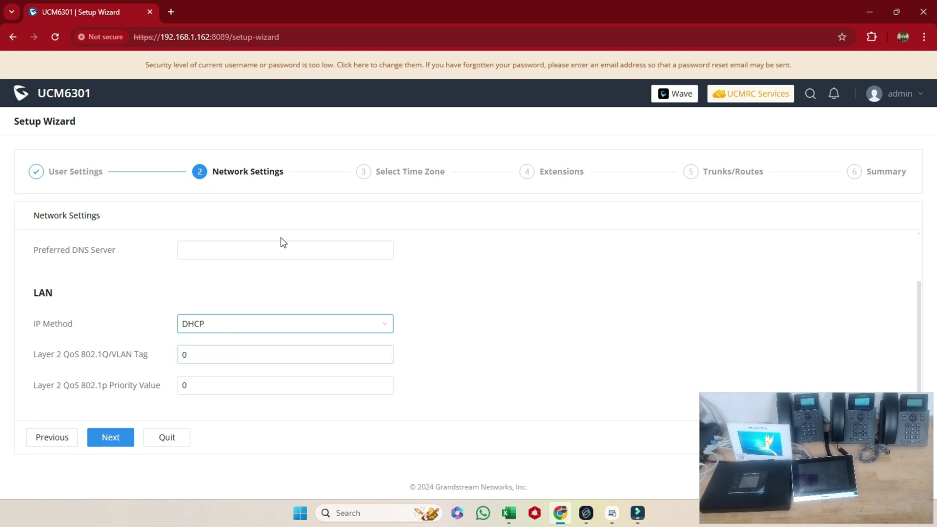
click(111, 437)
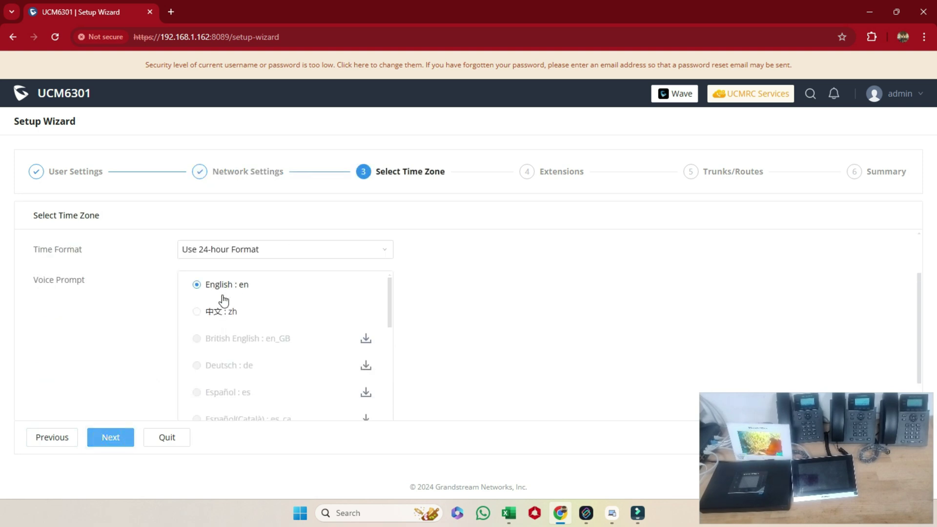
click(111, 437)
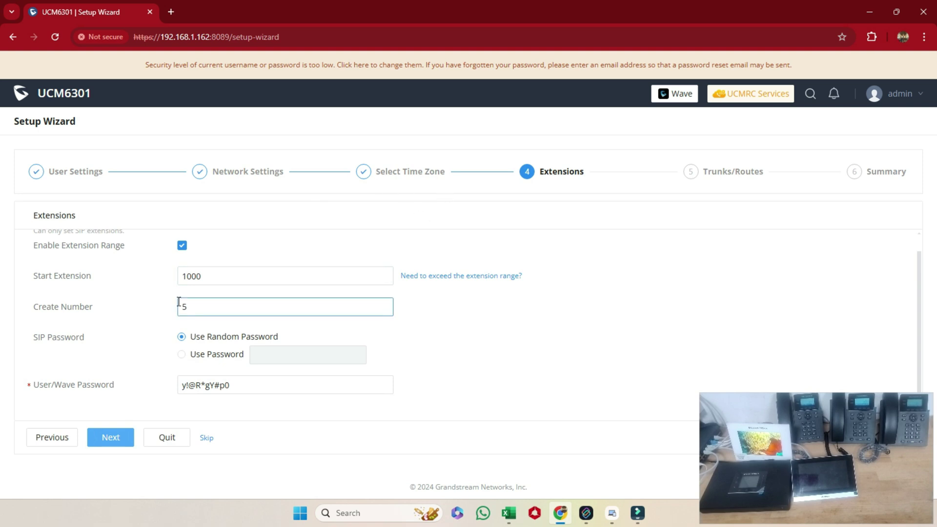
Step: Change Create Number from 5 to 10 with start extension 1000
scroll(522, 375, up, 1)
click(240, 294)
double_click(237, 294)
double_click(202, 323)
click(216, 324)
double_click(216, 325)
text(10)
Step: Preview the extension list 1000 through 1009
mouse_move(267, 300)
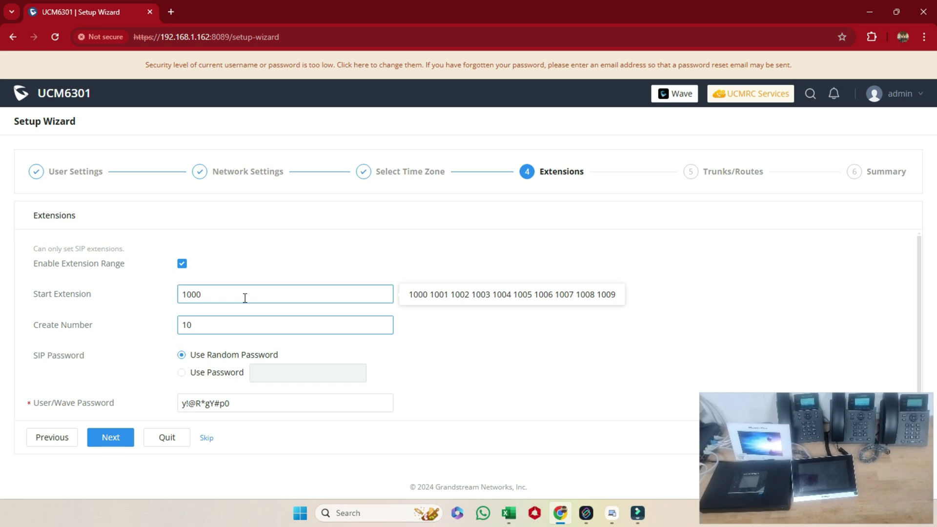
click(240, 293)
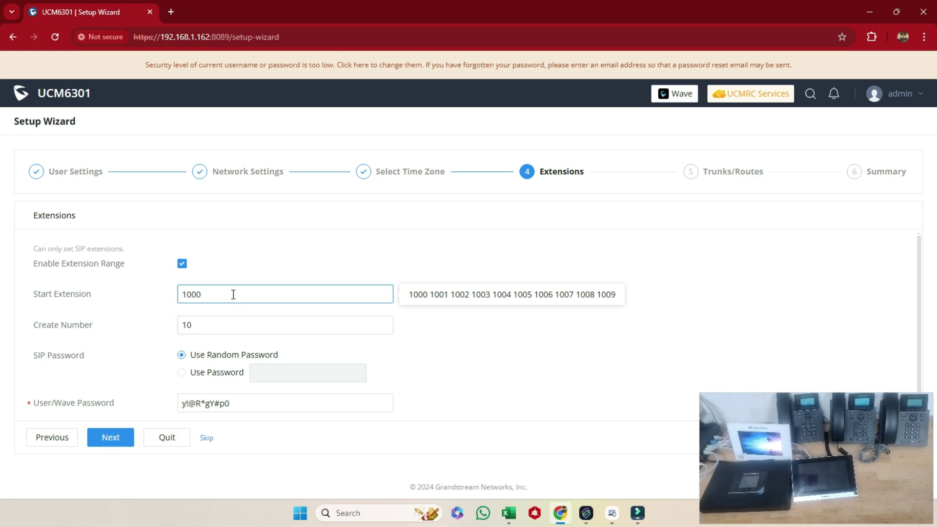
click(243, 261)
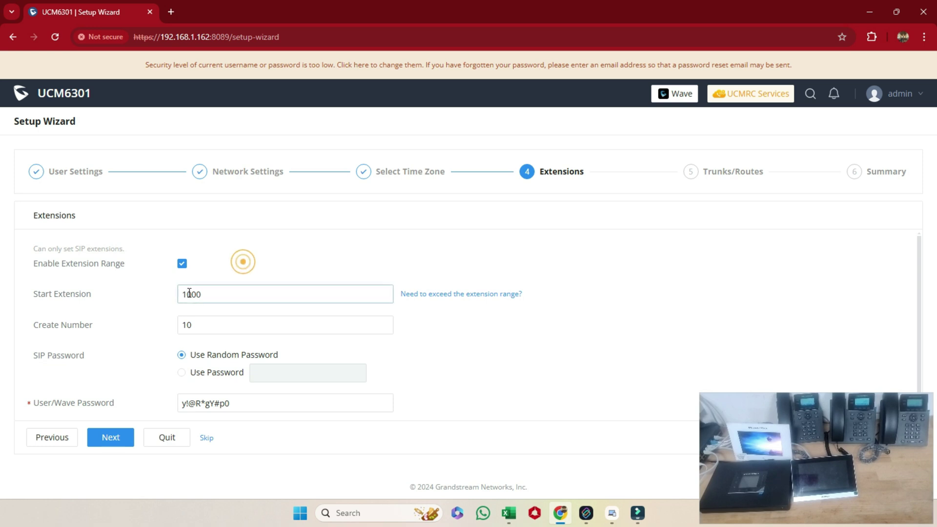
click(191, 293)
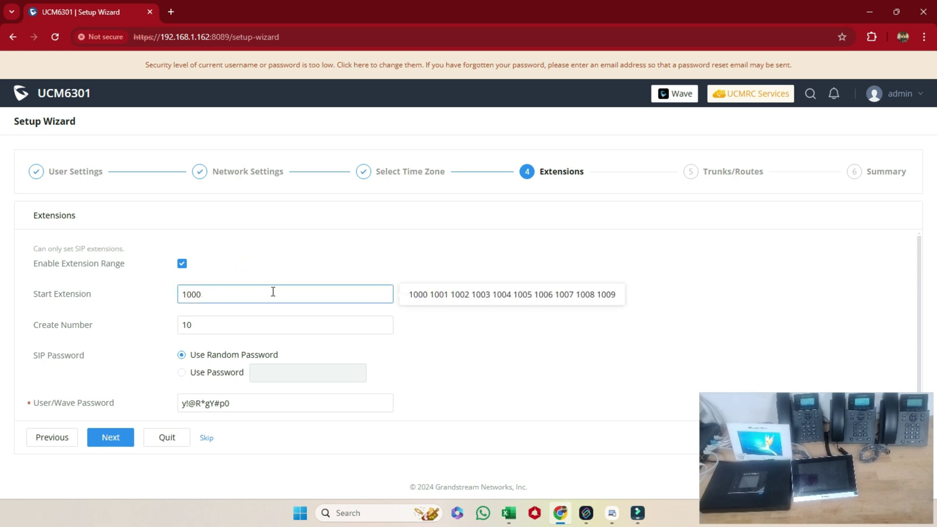
click(106, 290)
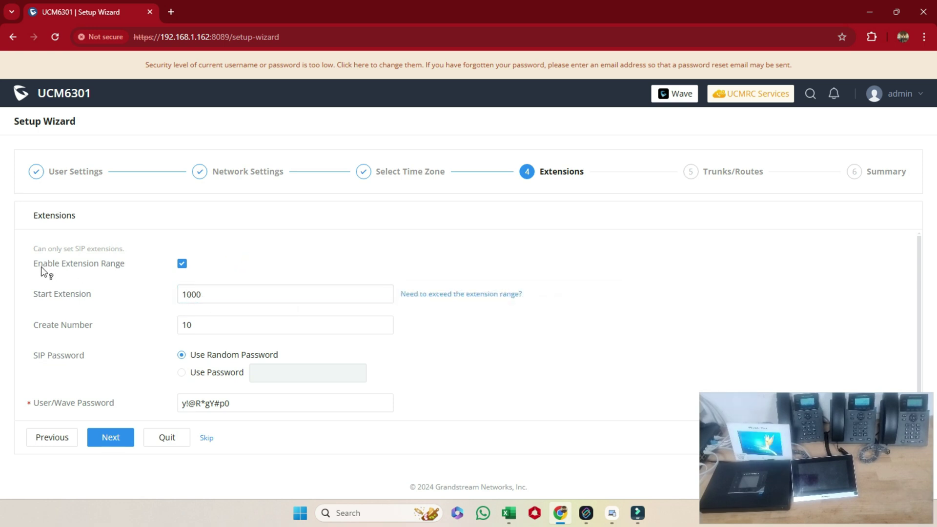
click(207, 295)
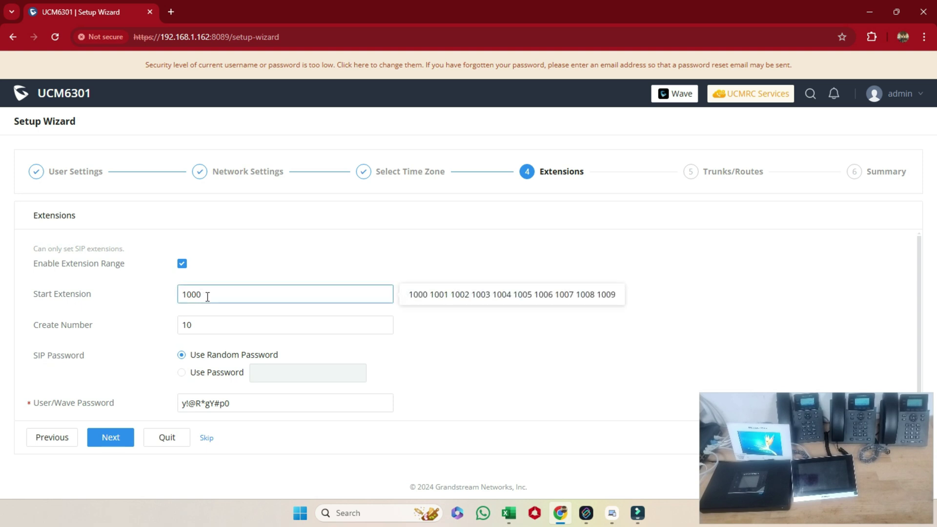
click(49, 273)
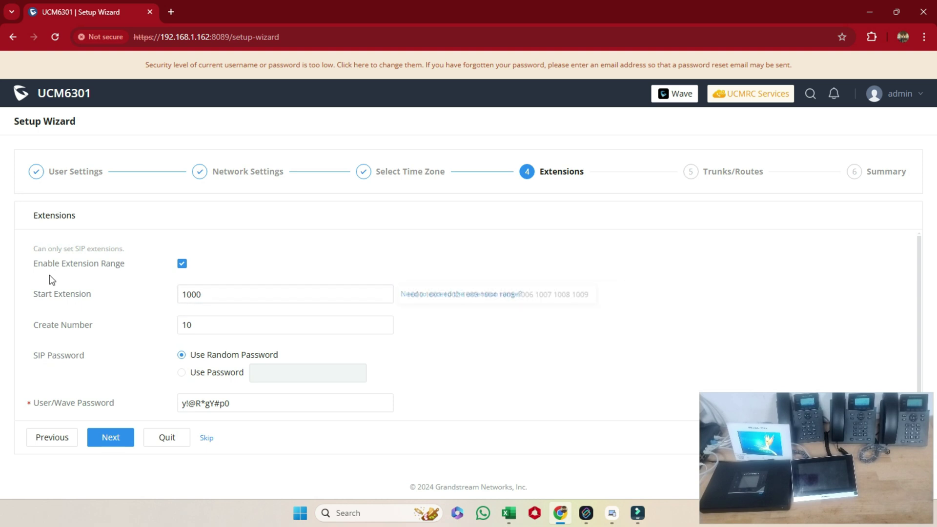
Step: Disable Enable Extension Range and set the start extension to 01
click(182, 265)
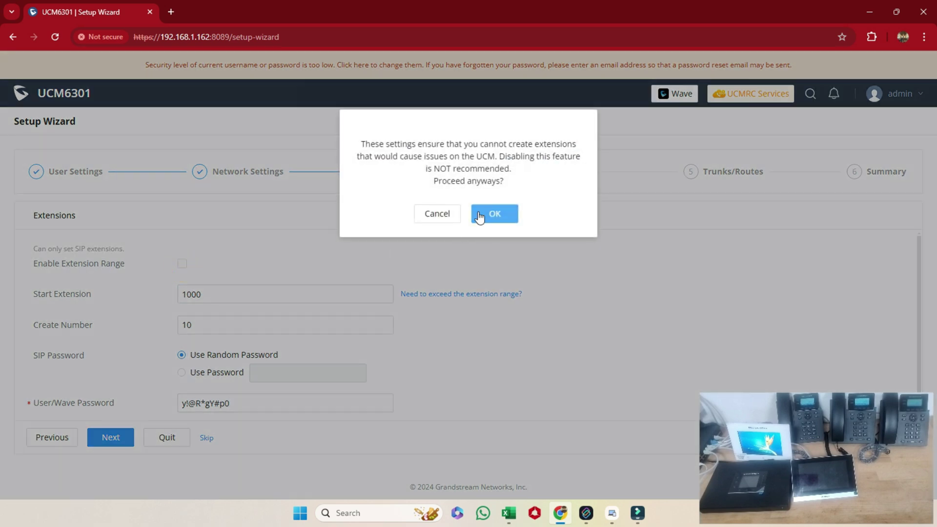
click(494, 214)
click(215, 293)
key(BackSpace)
key(BackSpace)
key(BackSpace)
key(BackSpace)
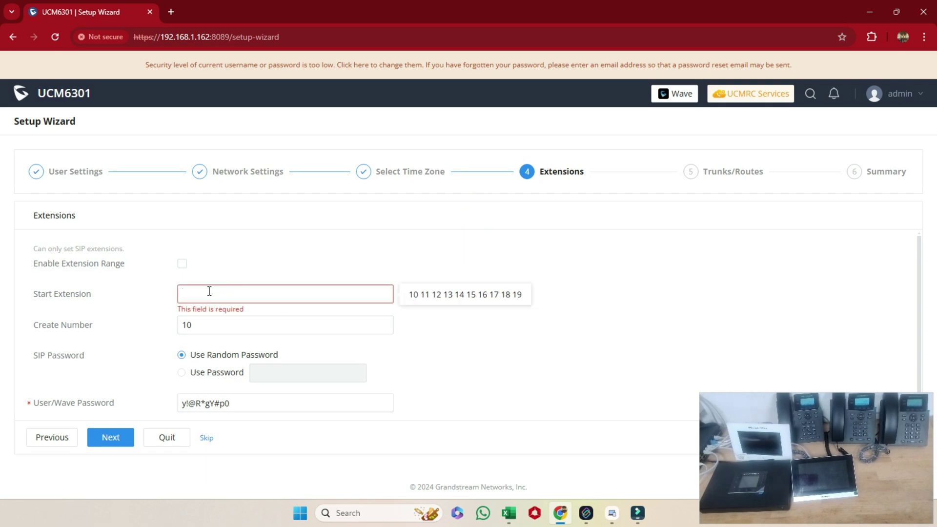
text(01)
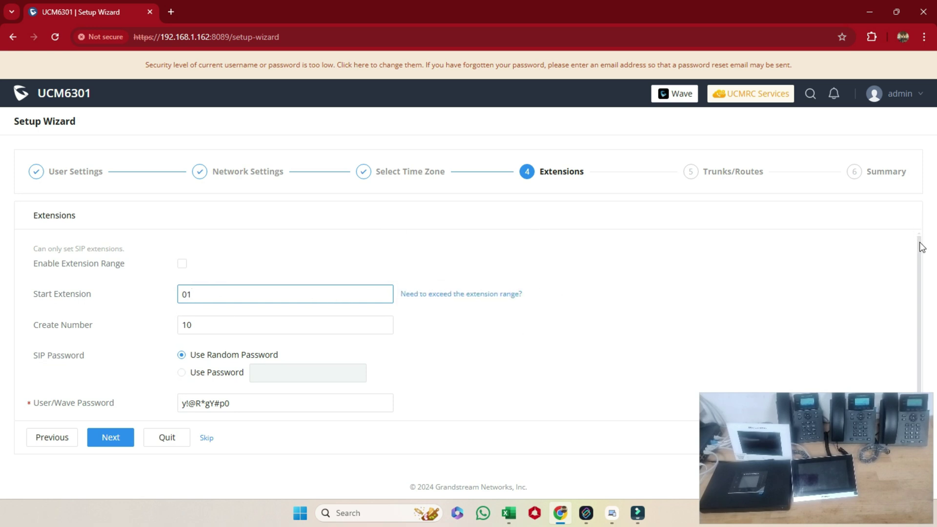
scroll(921, 246, down, 1)
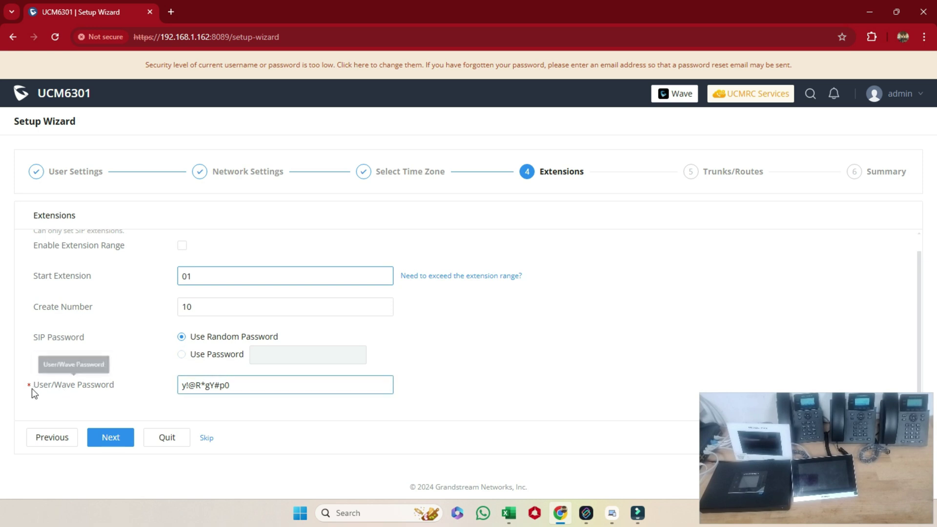
Step: Switch extensions to Use Password and enter a fixed SIP password
click(181, 355)
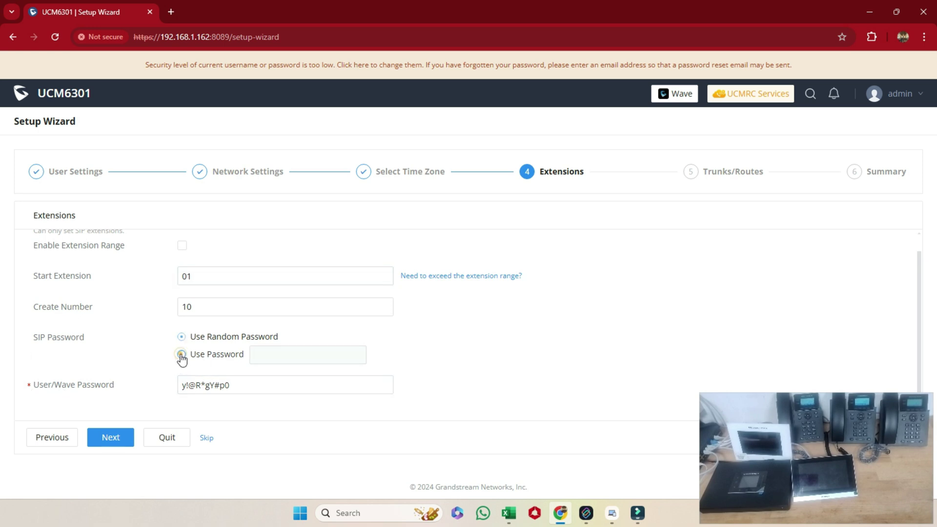
click(306, 354)
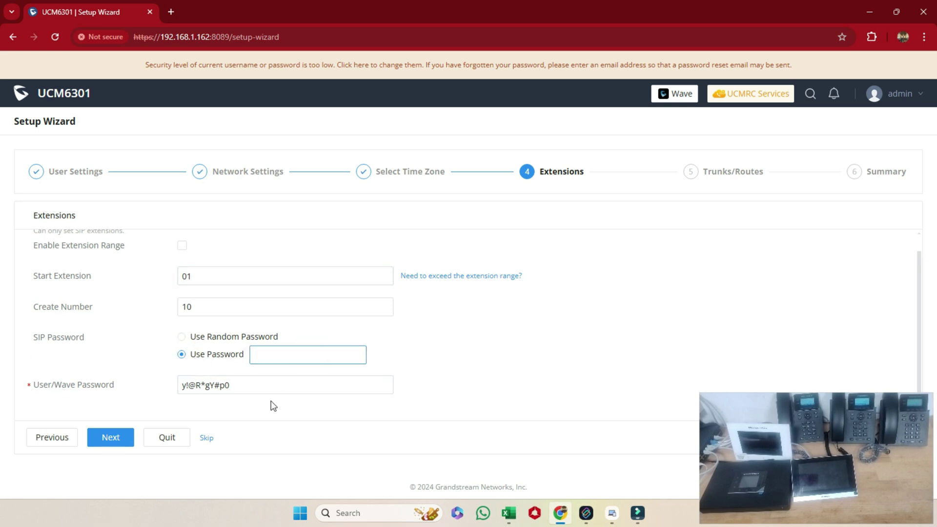
text(r)
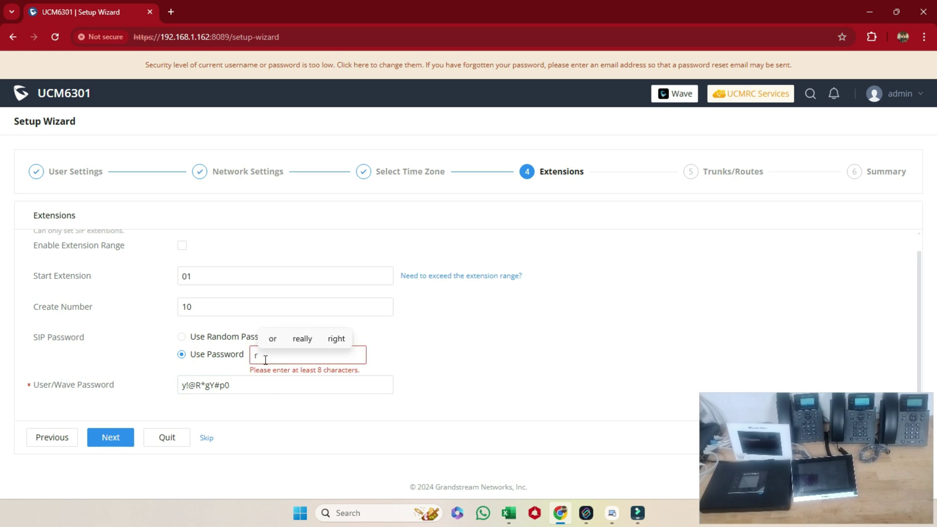
key(BackSpace)
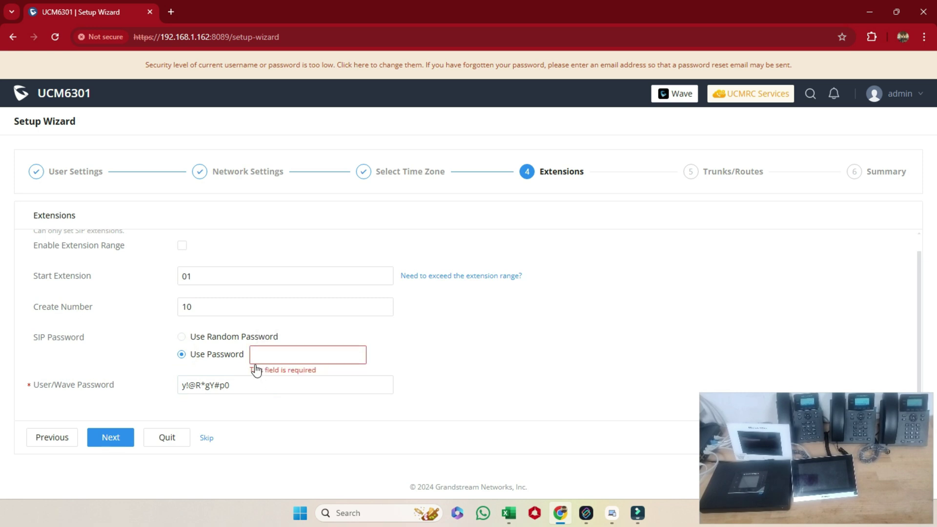
text(R)
key(BackSpace)
text(admin)
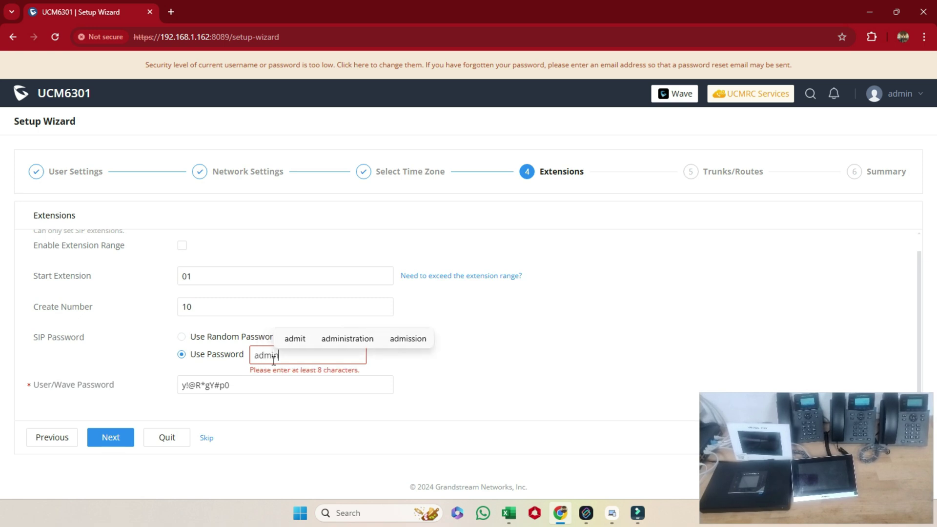
key(BackSpace)
key(BackSpace)
key(BackSpace)
key(BackSpace)
text(A)
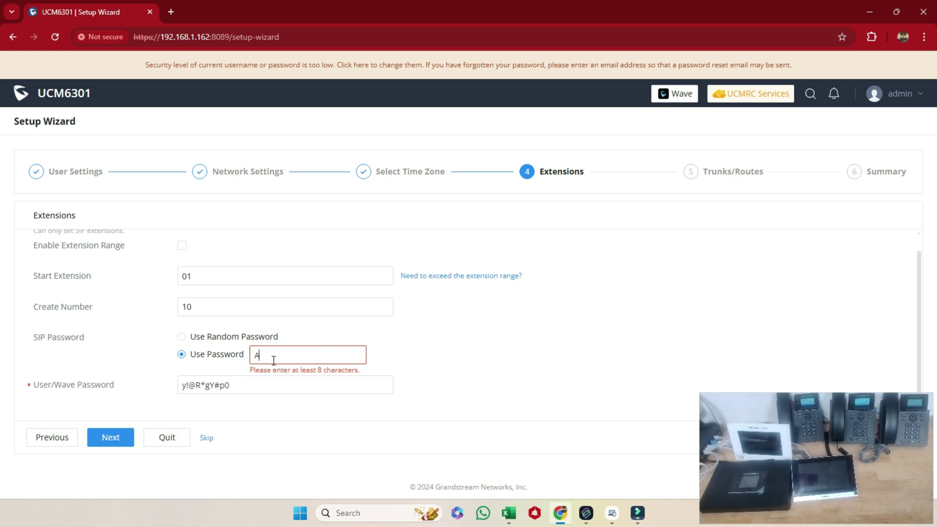
text(dmin@123)
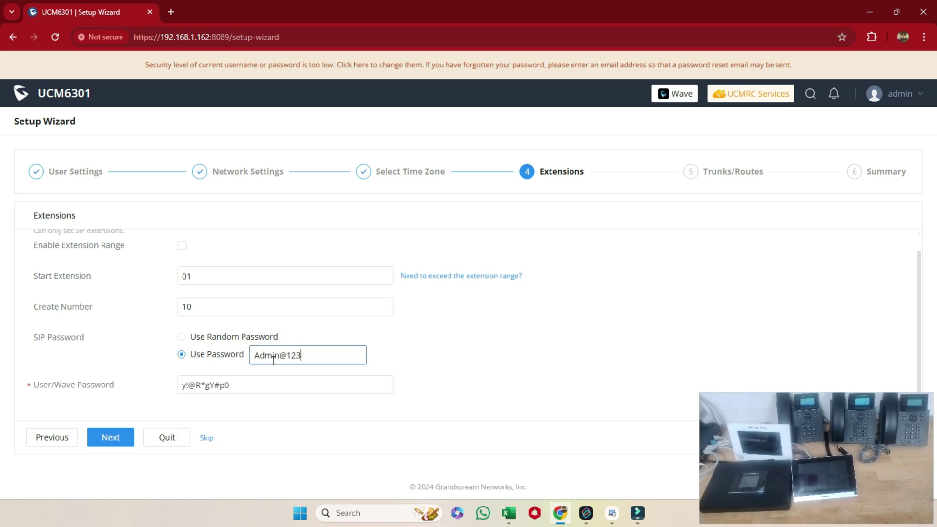
Step: Finalize the SIP password text and copy it to the clipboard
triple_click(310, 352)
mouse_move(81, 340)
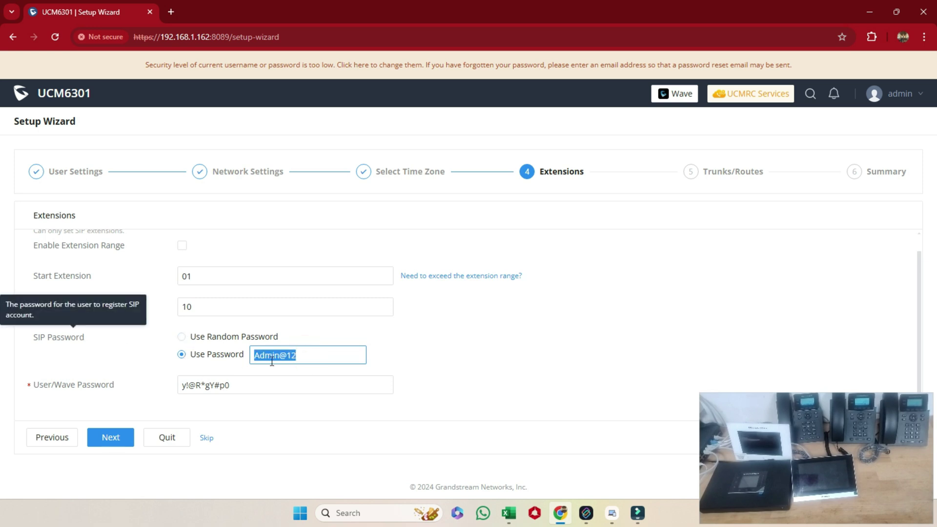
click(309, 354)
text(3)
triple_click(308, 355)
key(ctrl+c)
key(BackSpace)
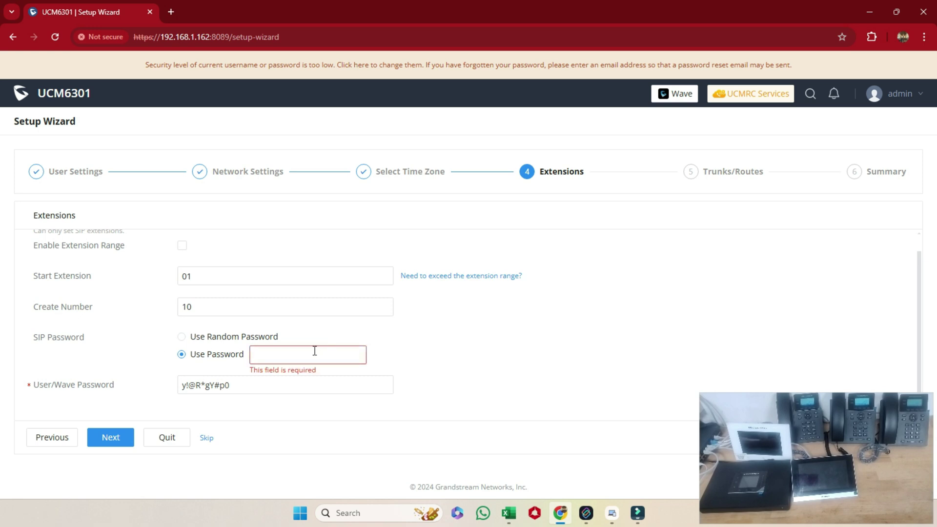
key(ctrl+v)
triple_click(314, 351)
key(ctrl+c)
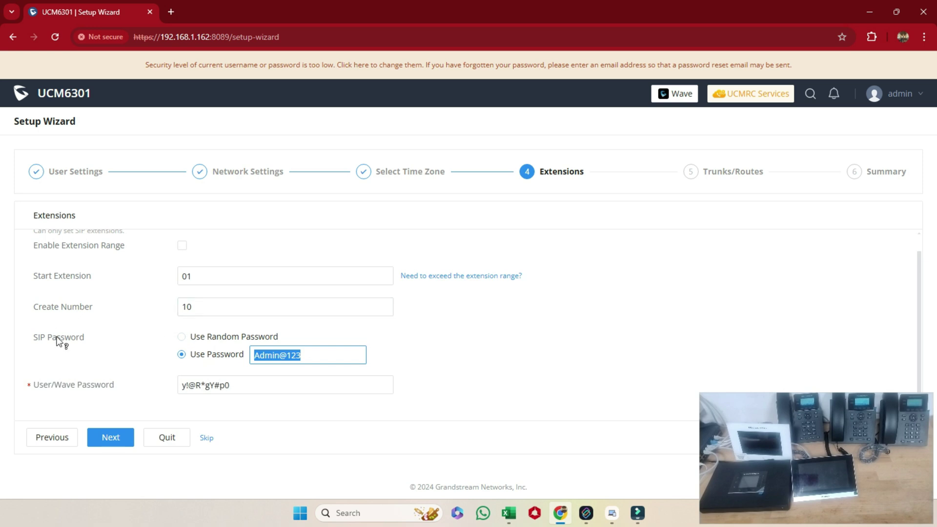
mouse_move(68, 344)
click(461, 340)
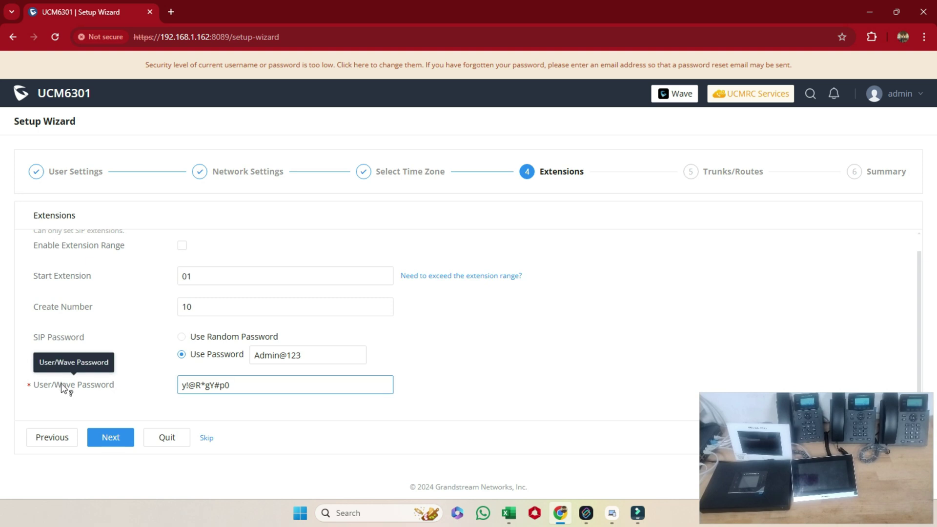
Step: Paste the same password into the User/Wave password field
drag(237, 385, 157, 389)
click(157, 385)
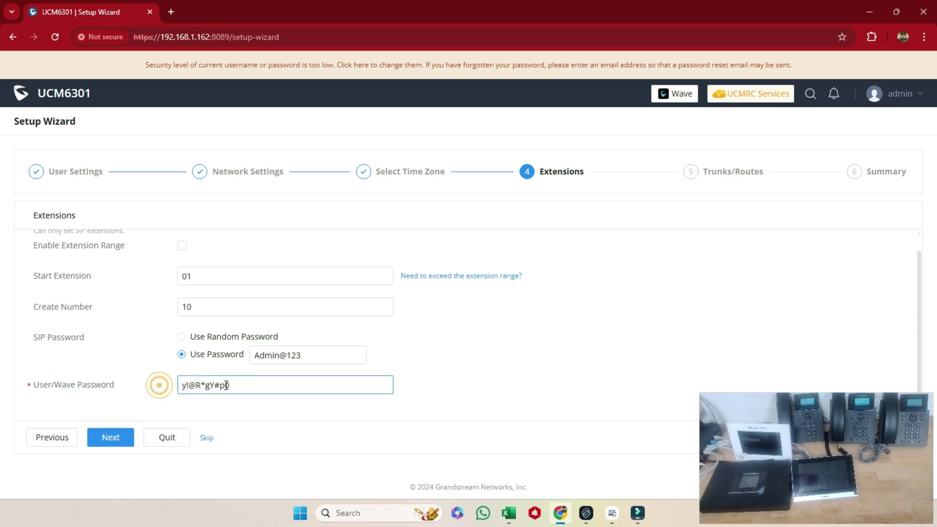
drag(241, 385, 147, 381)
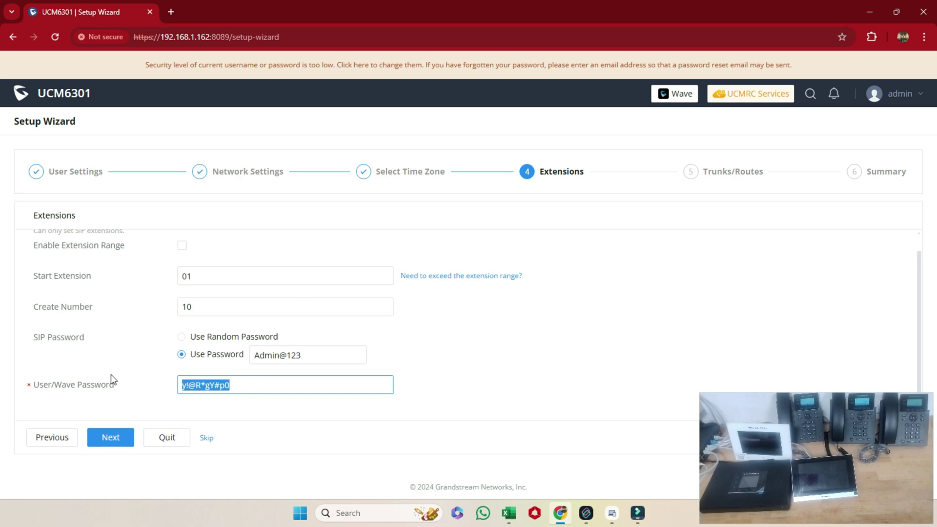
key(ctrl+v)
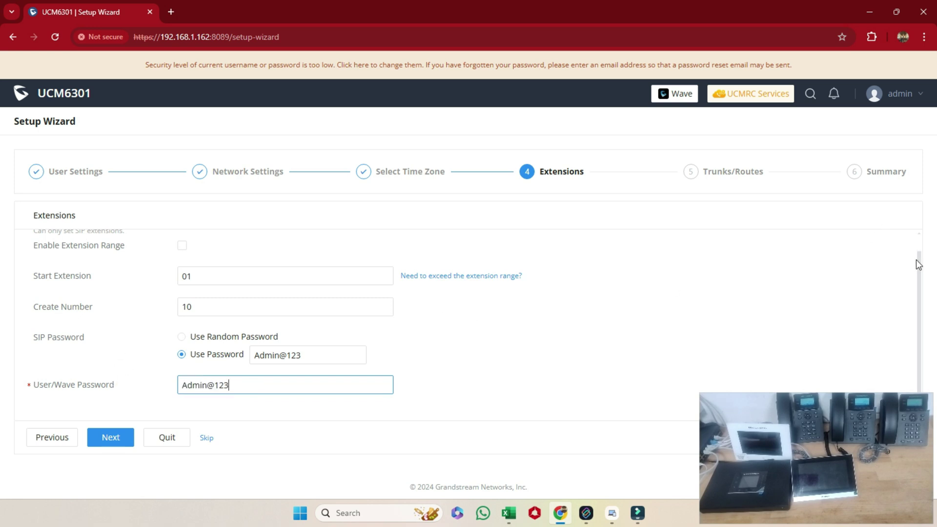
Step: Advance past Trunks/Routes, review the Summary, and save the wizard
click(108, 438)
scroll(328, 298, up, 1)
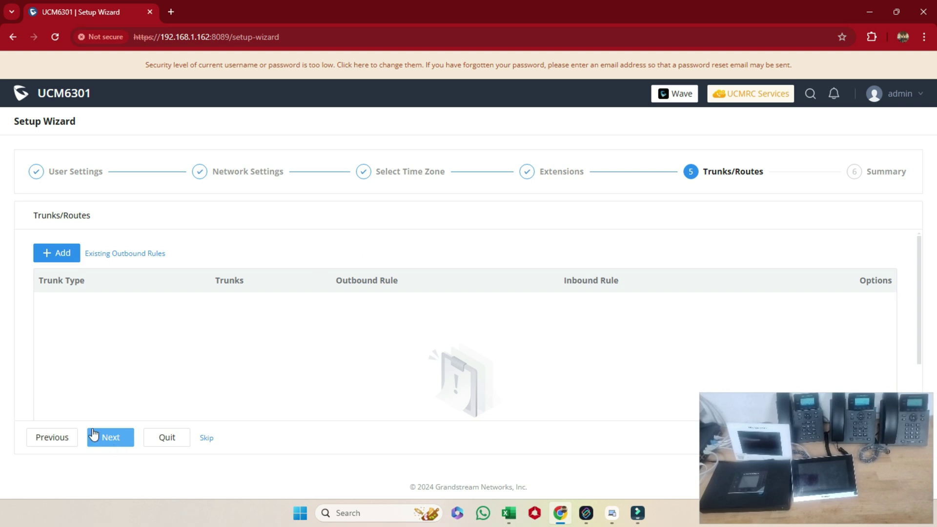
click(109, 441)
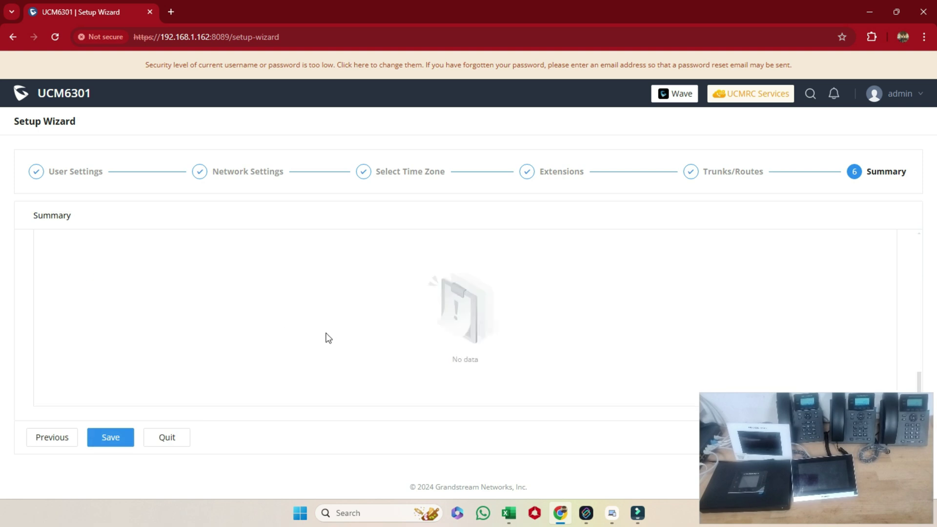
drag(922, 250, 927, 359)
click(111, 437)
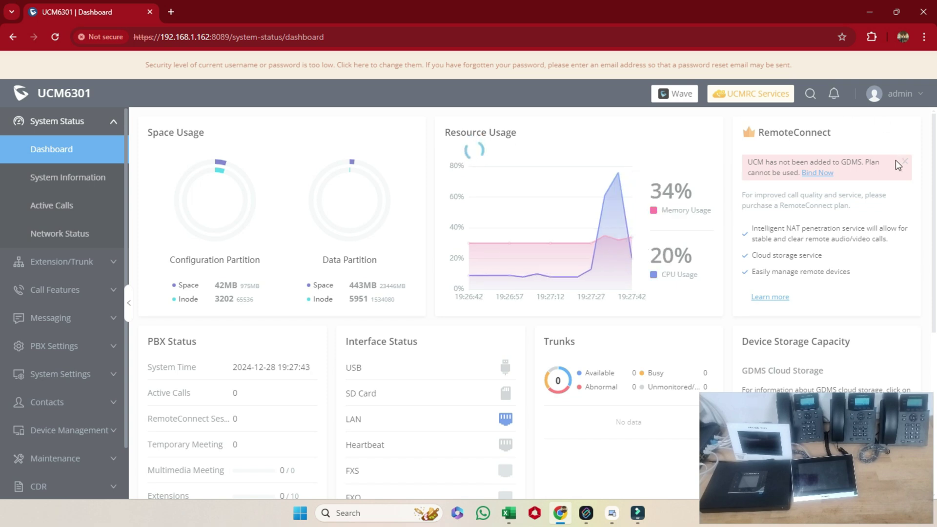
Step: Check the Extensions list showing the new unregistered extensions 01 onward
click(57, 262)
click(59, 187)
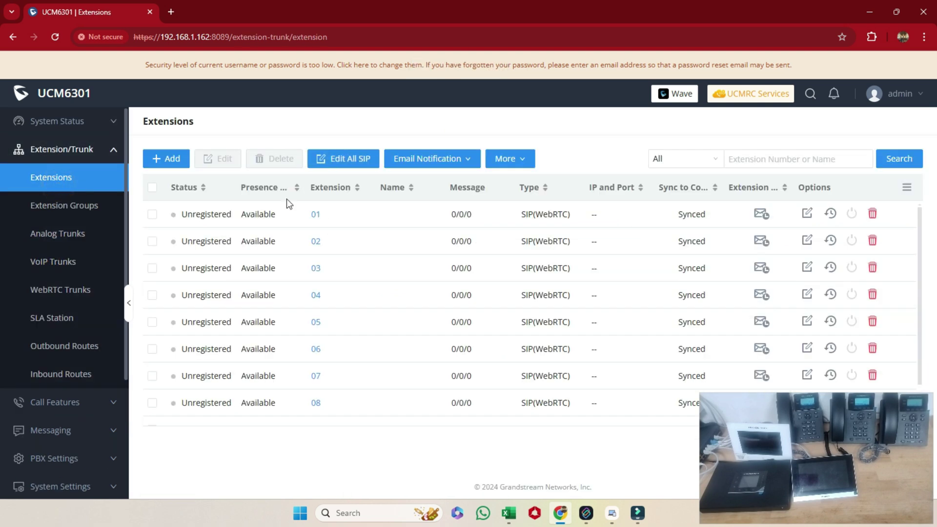
scroll(327, 342, down, 2)
scroll(320, 293, up, 2)
click(73, 148)
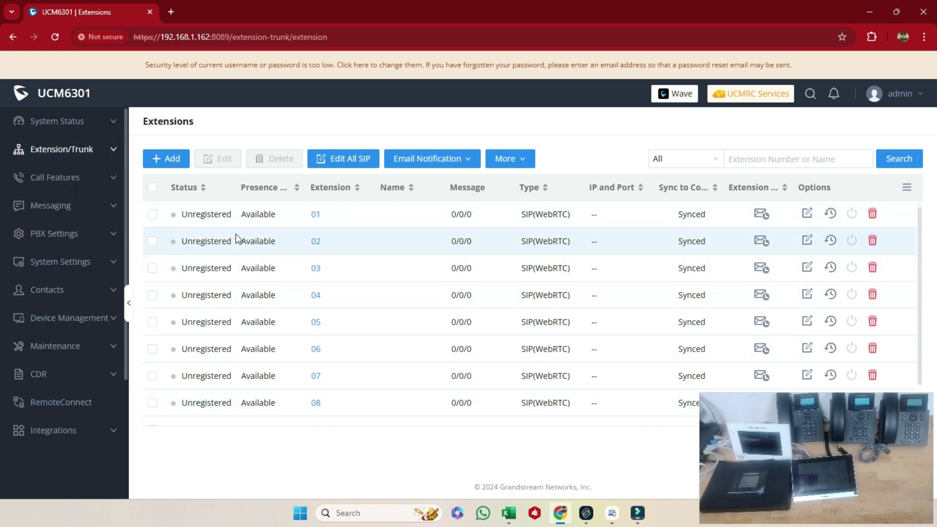
Step: Go to Device Management > Zero Config
click(93, 324)
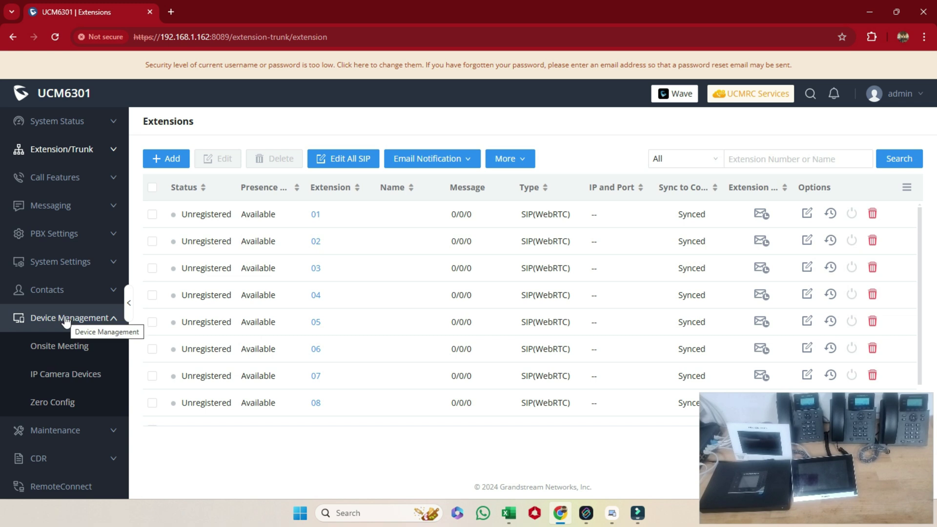
scroll(59, 376, down, 1)
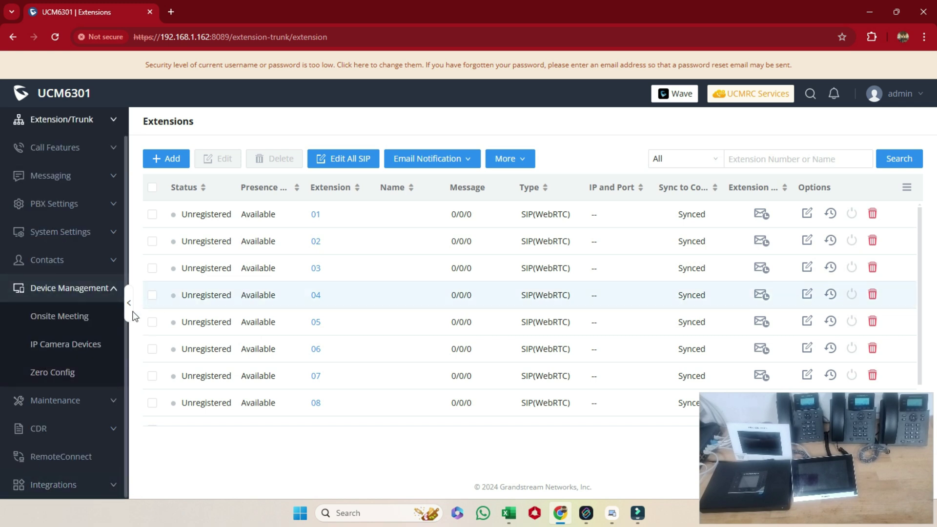
scroll(79, 290, up, 1)
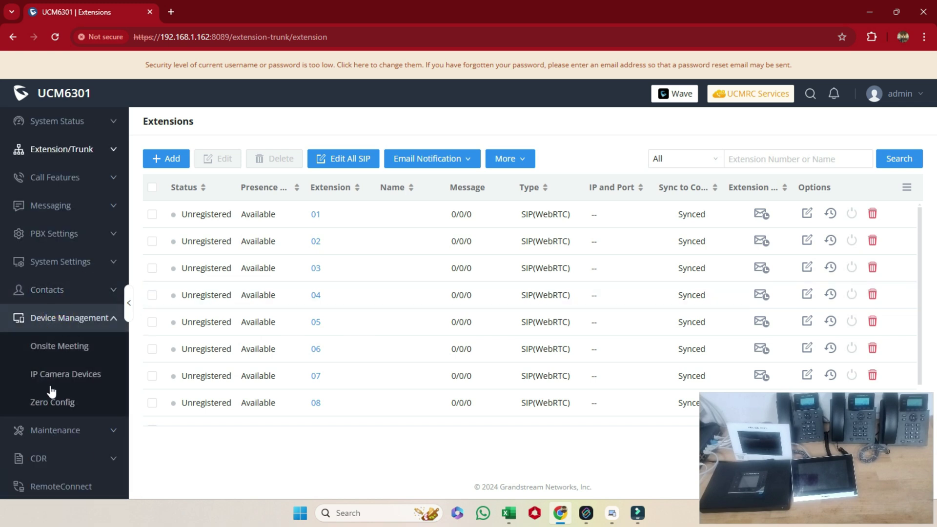
click(55, 397)
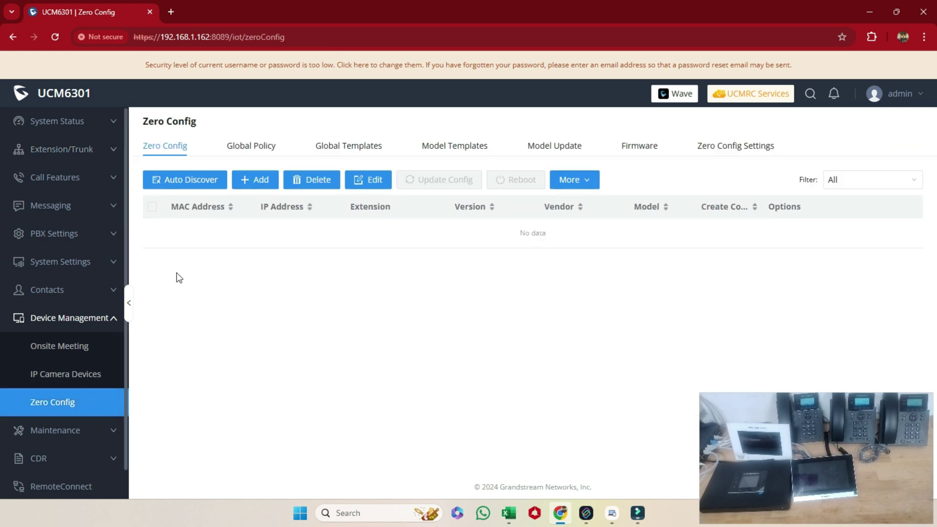
Step: Run an Auto Discover scan for the phone at 192.168.1.141
click(185, 180)
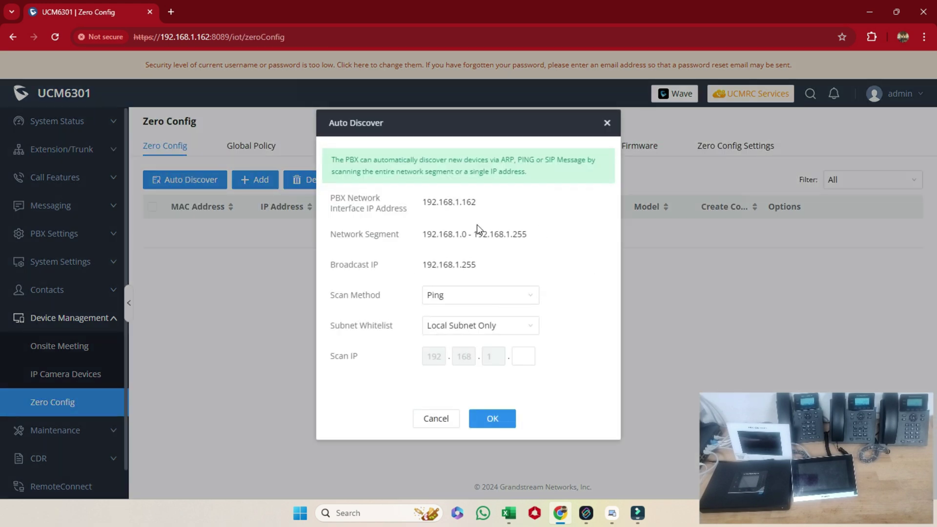
drag(423, 205, 487, 218)
click(521, 360)
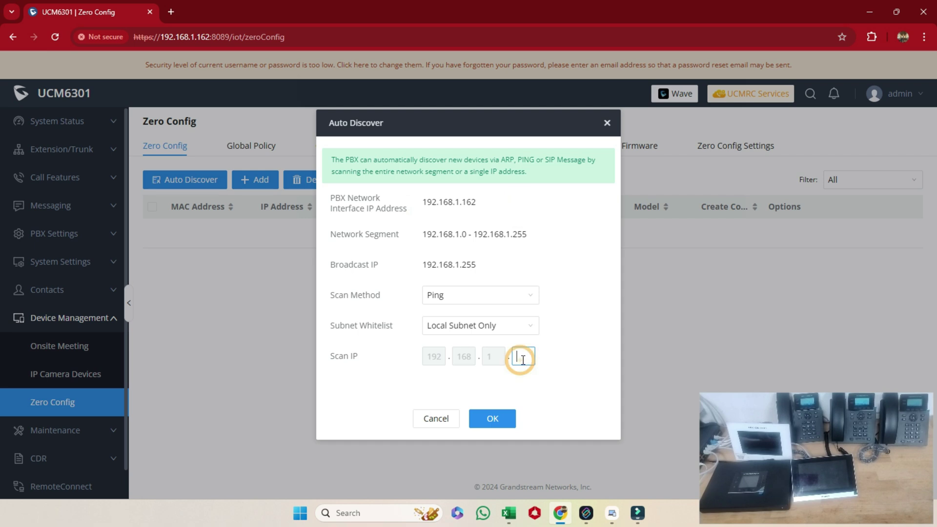
click(205, 255)
click(185, 185)
drag(416, 233, 529, 238)
click(519, 354)
click(451, 423)
click(184, 180)
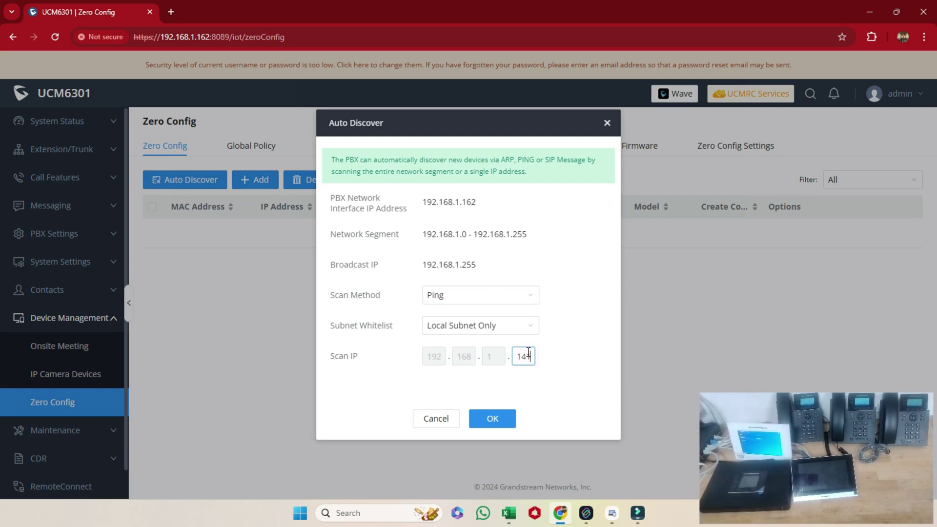
click(490, 420)
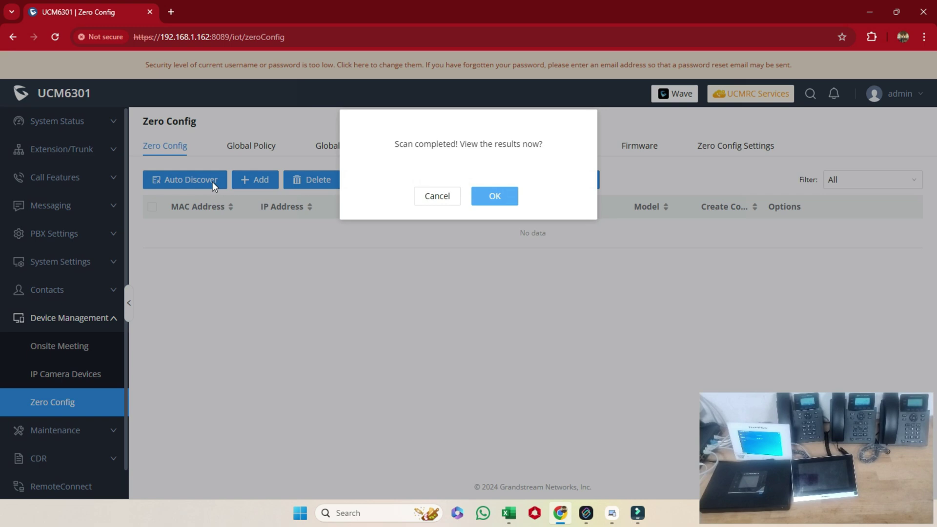
click(512, 195)
Step: Run another Auto Discover scan for the phone at 192.168.1.142
click(176, 184)
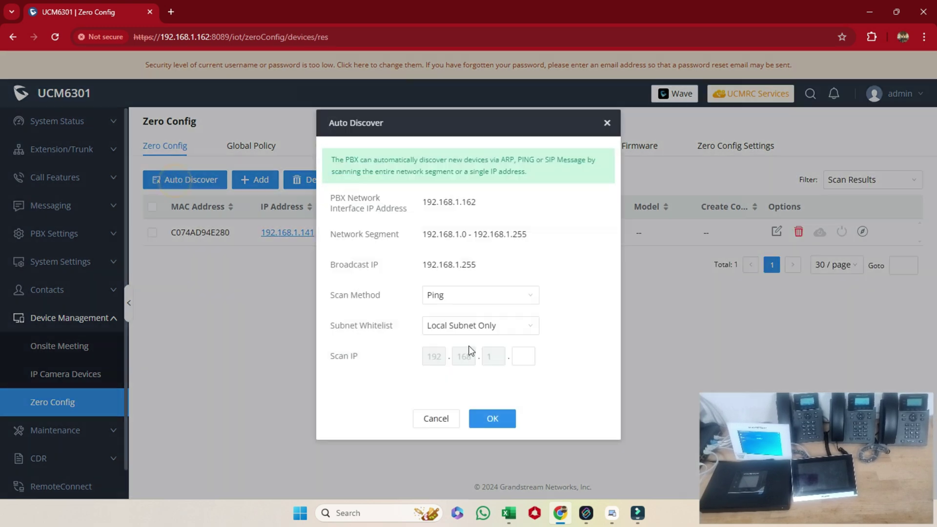
click(524, 355)
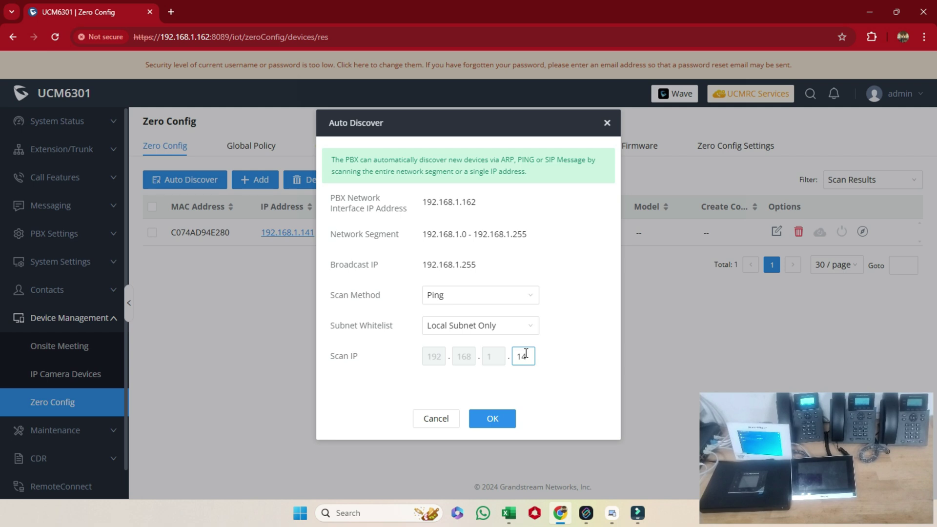
click(493, 419)
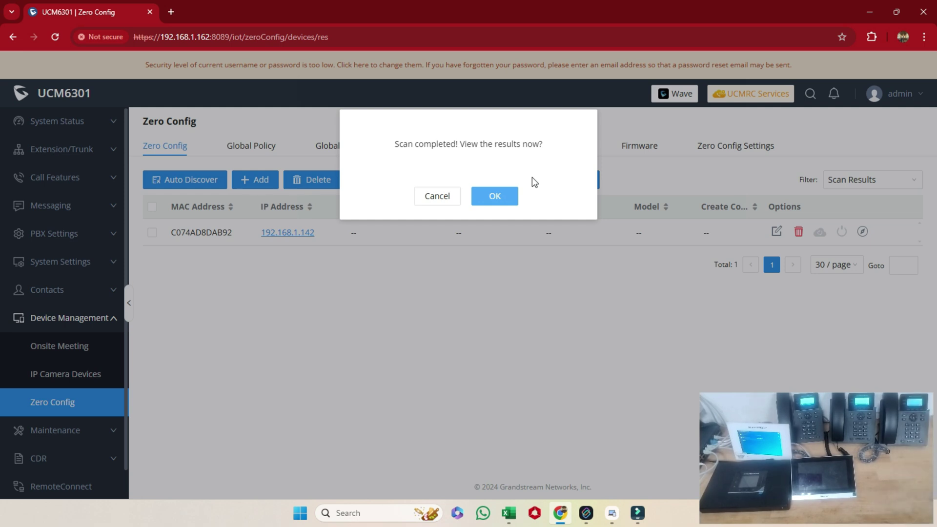
click(505, 195)
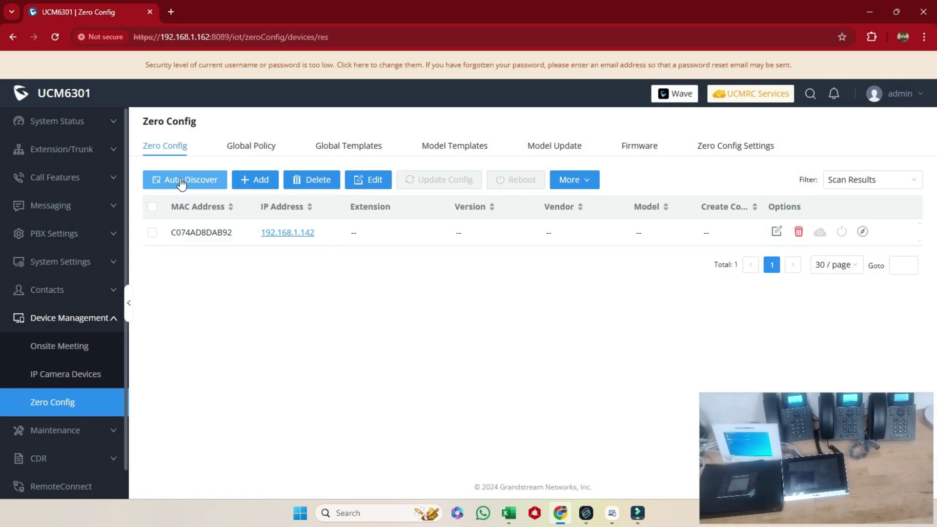
Step: Auto Discover the phone at 192.168.1.144
click(181, 182)
click(522, 353)
text(144)
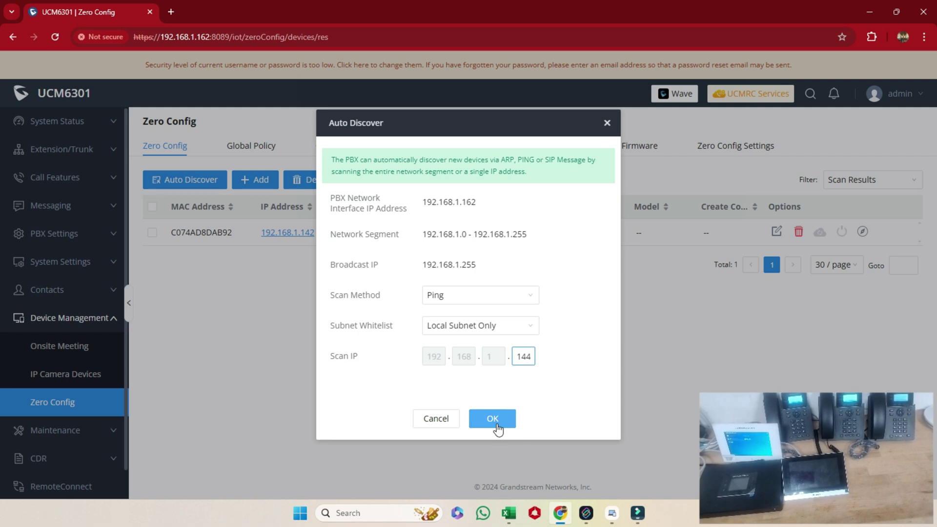
click(507, 421)
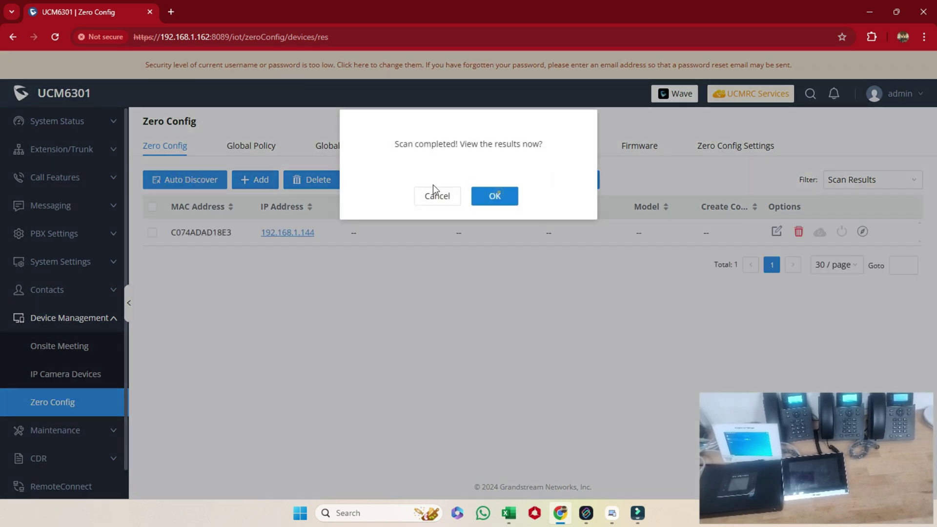
click(435, 195)
Step: Auto Discover the phone at 192.168.1.161
click(185, 180)
click(523, 356)
text(16)
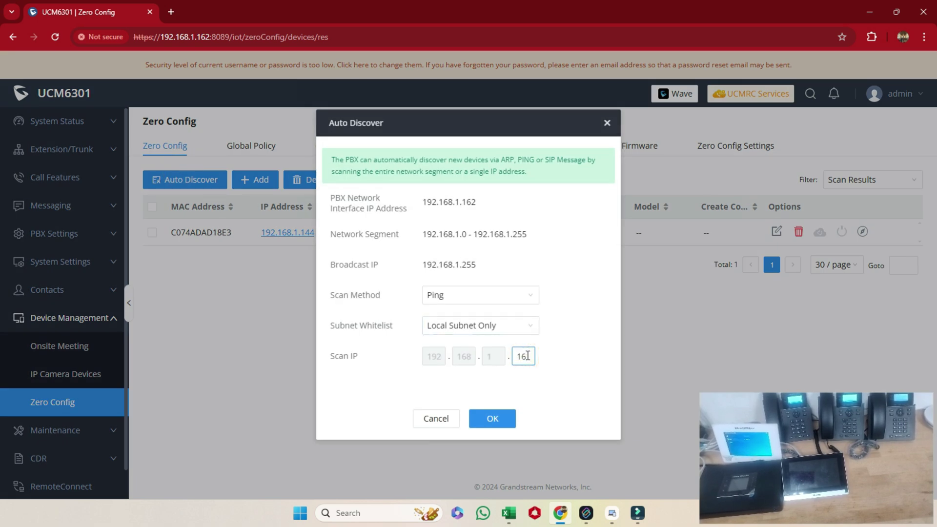
text(1)
click(492, 419)
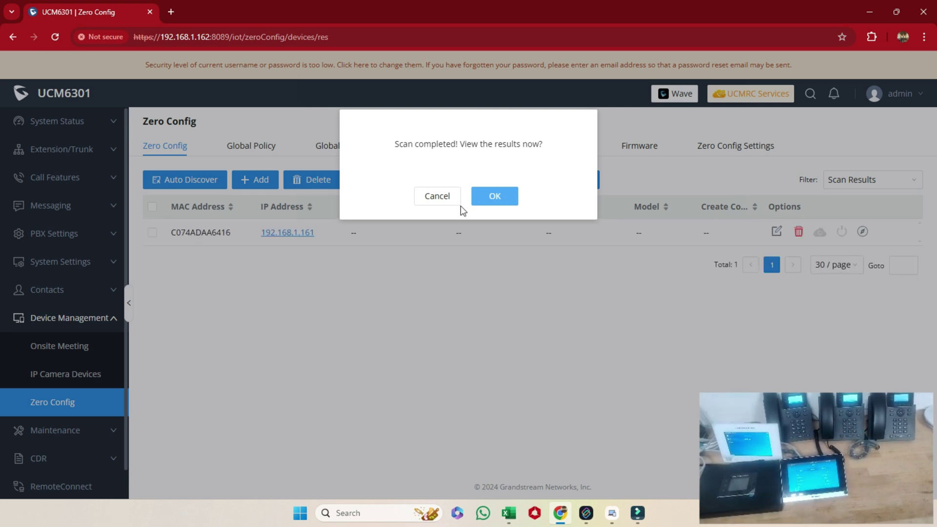
click(491, 196)
Step: Auto Discover the phone at 192.168.1.140
click(176, 181)
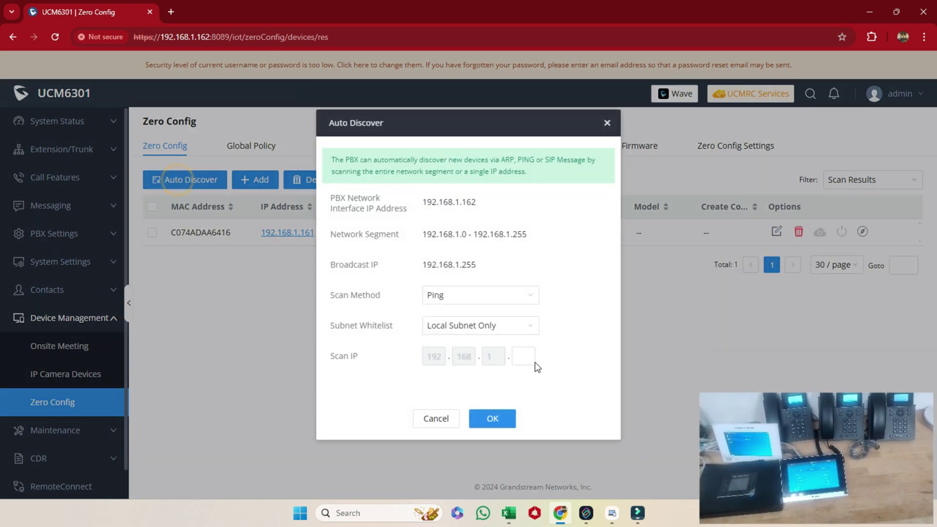
click(527, 358)
text(140)
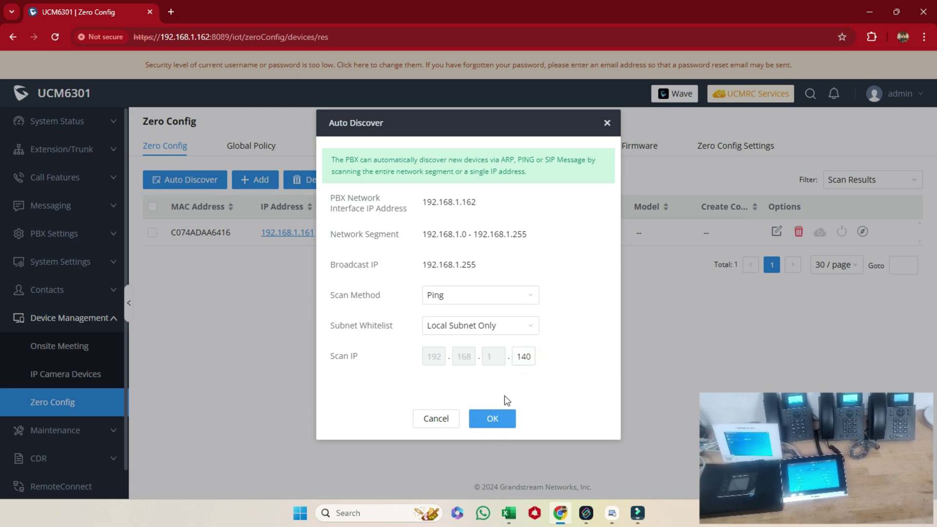
click(495, 427)
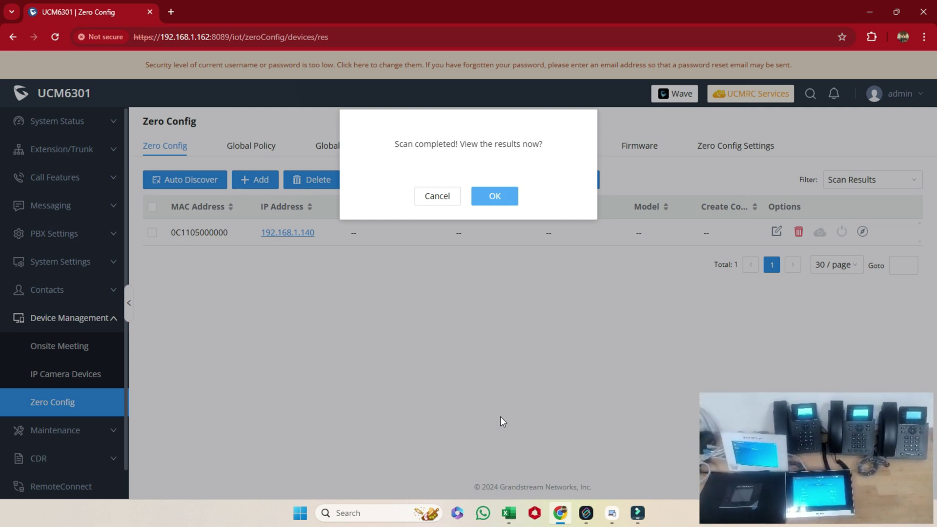
click(512, 200)
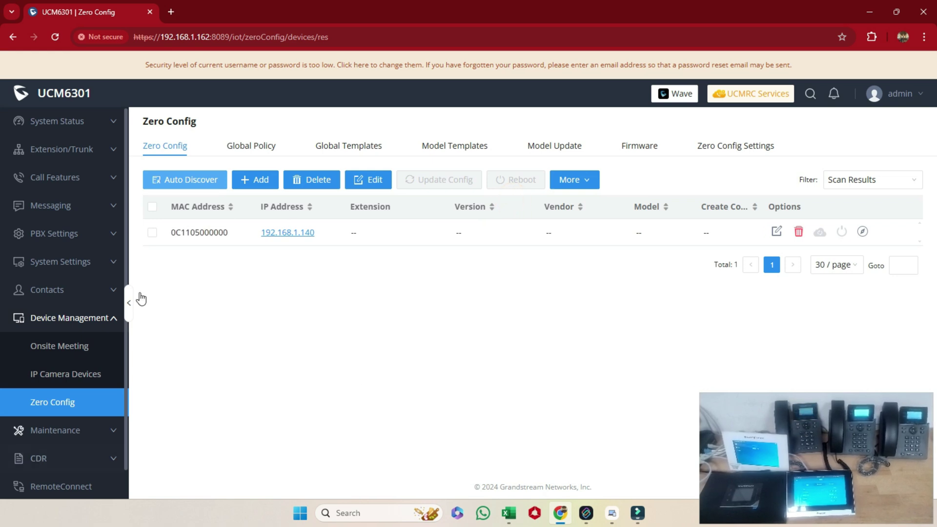
Step: Reload the page and reopen Zero Config to list all five phones, .140 through .161
click(52, 39)
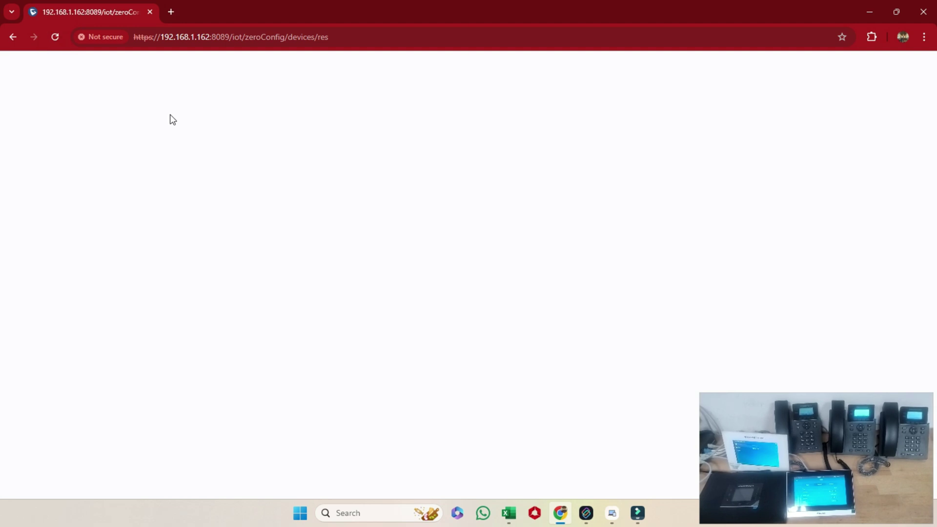
click(64, 372)
click(345, 417)
drag(298, 340, 330, 424)
click(330, 423)
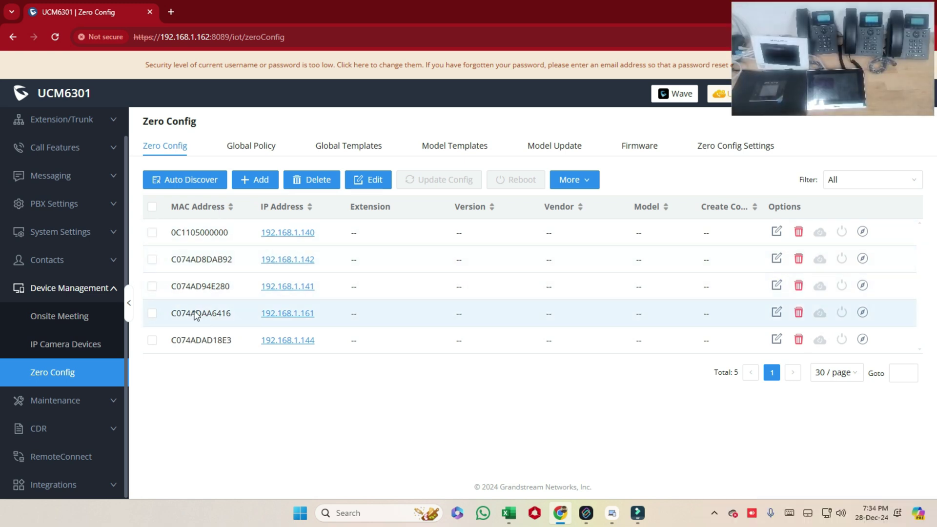
click(152, 286)
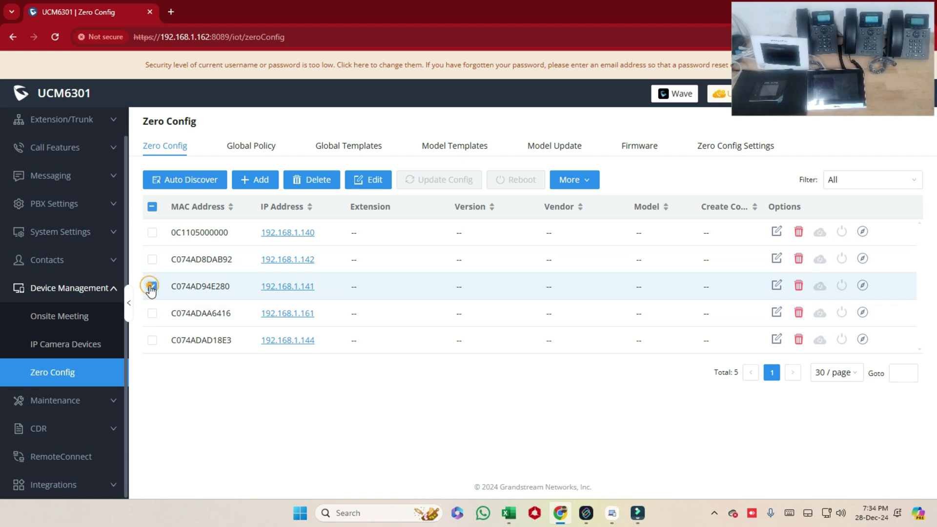
click(776, 288)
click(577, 162)
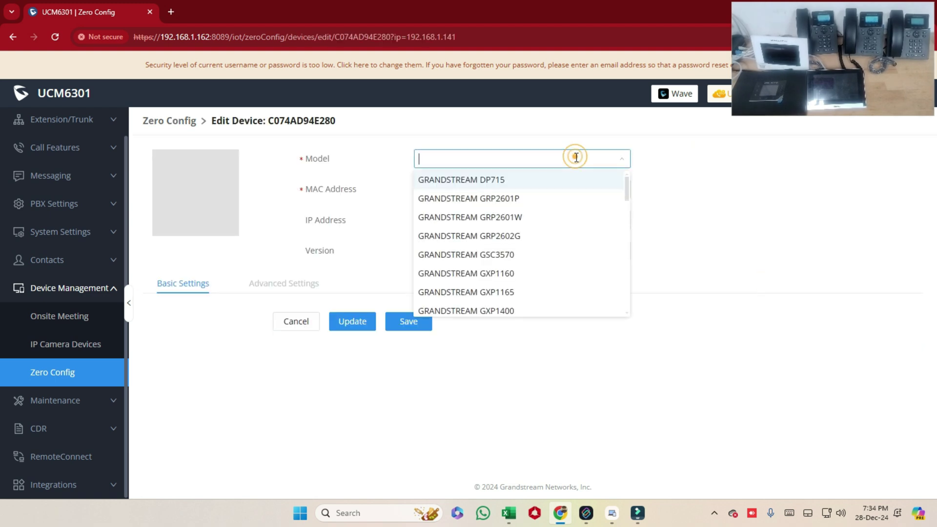
click(528, 260)
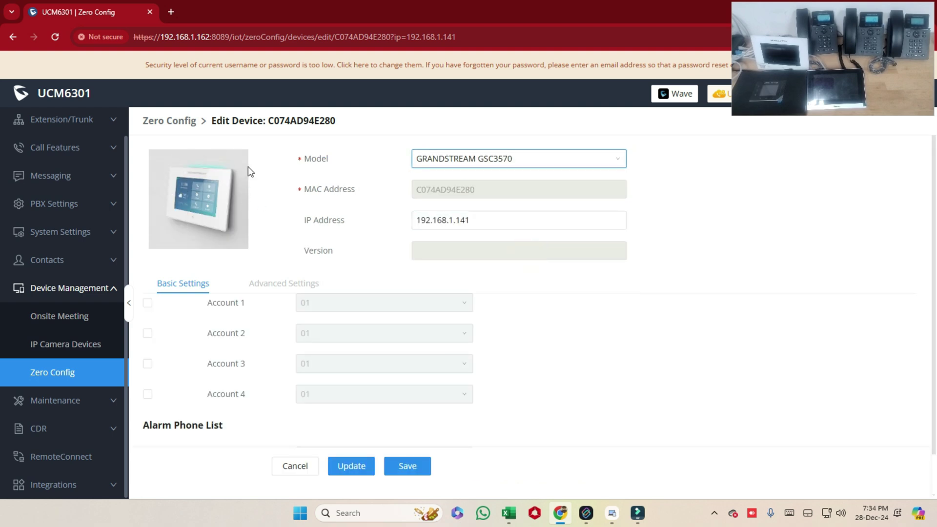
click(148, 303)
click(328, 303)
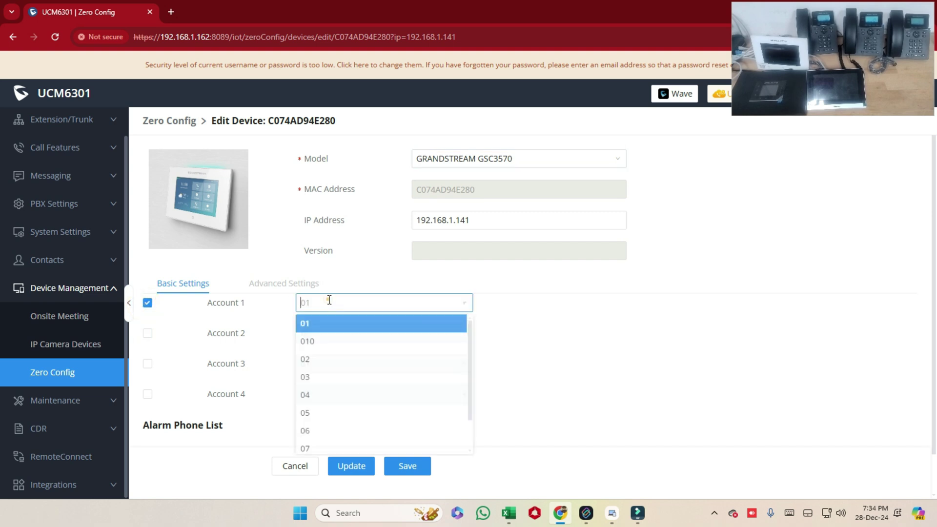
click(327, 325)
click(405, 466)
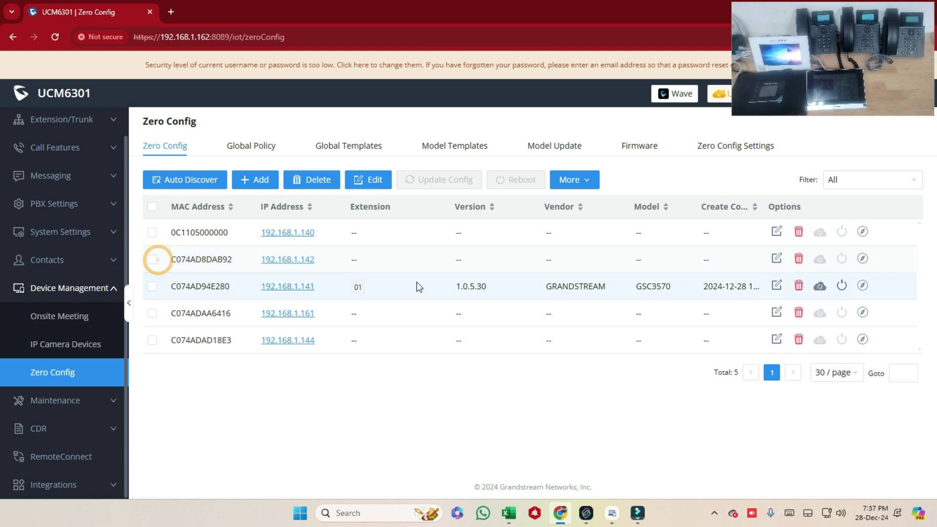
Step: Set device C074AD8DAB92 to model GRANDSTREAM GRP2602G with Account 1 on extension 02, and save
click(152, 261)
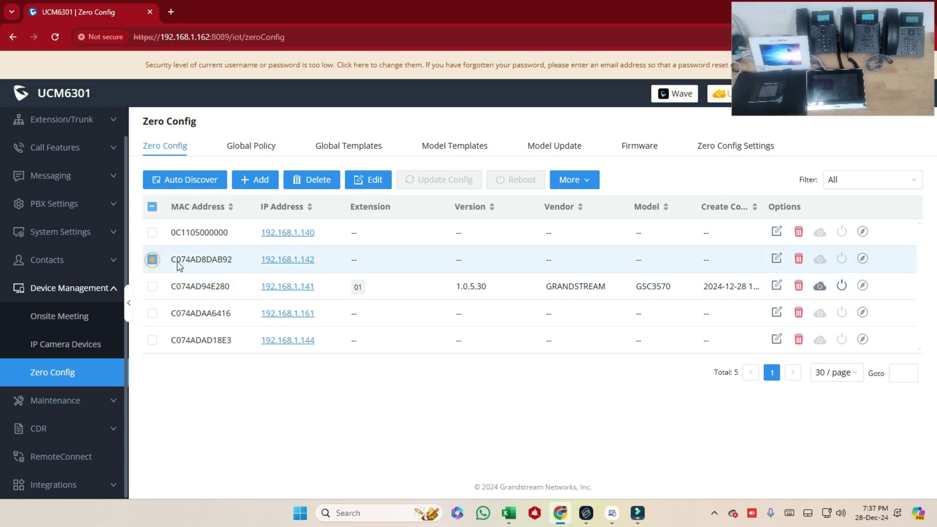
click(775, 260)
click(552, 167)
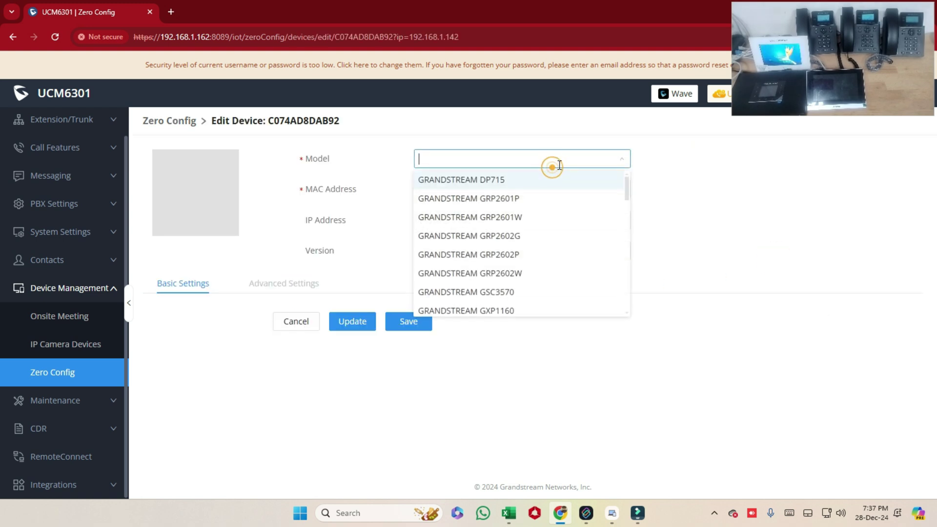
click(529, 243)
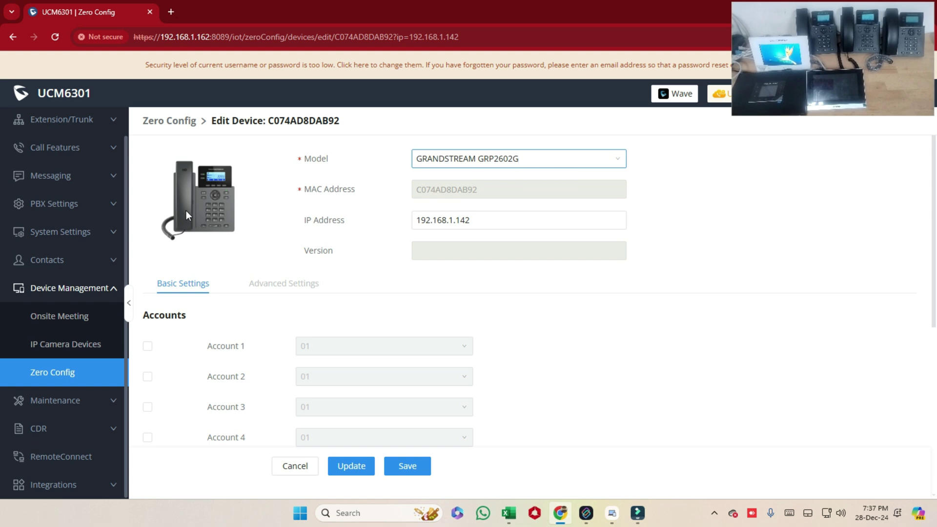
click(148, 346)
click(410, 350)
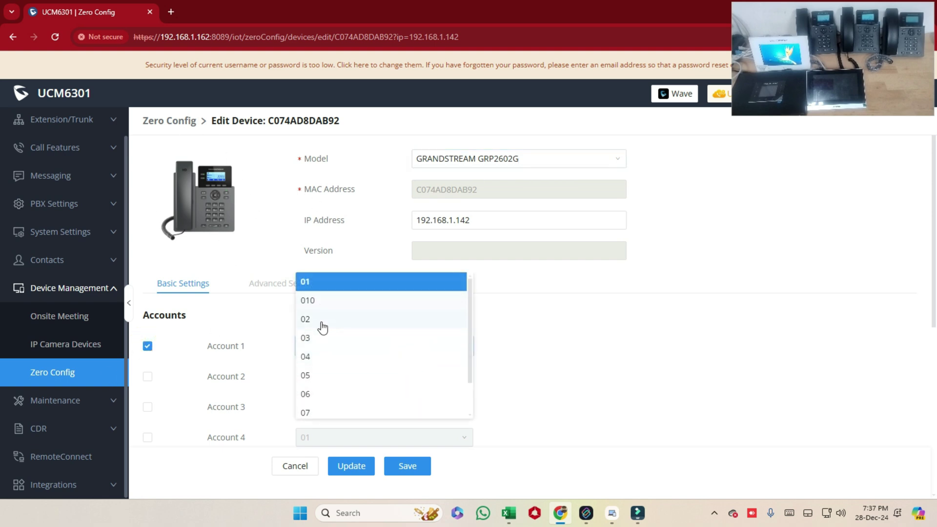
click(323, 319)
click(410, 467)
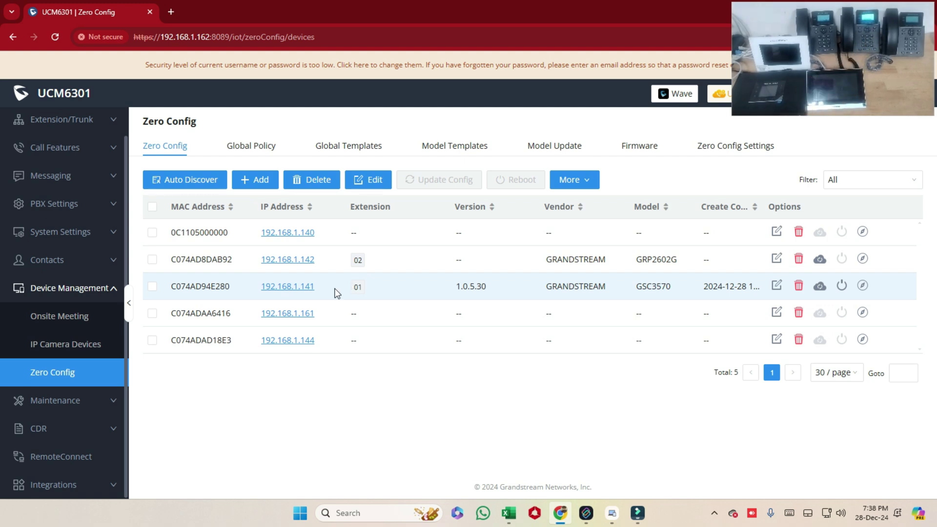
Step: Set device C074ADAD18E3 to model GRANDSTREAM GRP2601W with Account 1 on extension 03, and save
click(152, 341)
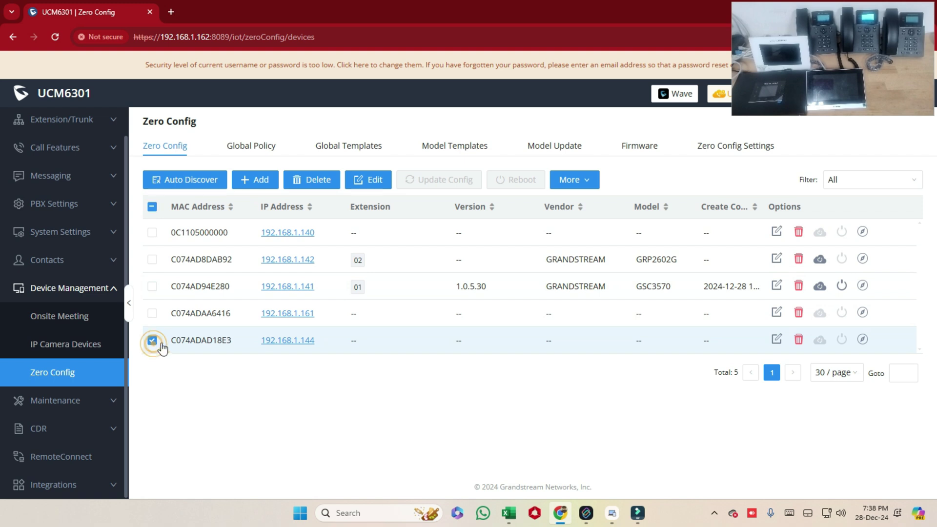
click(777, 338)
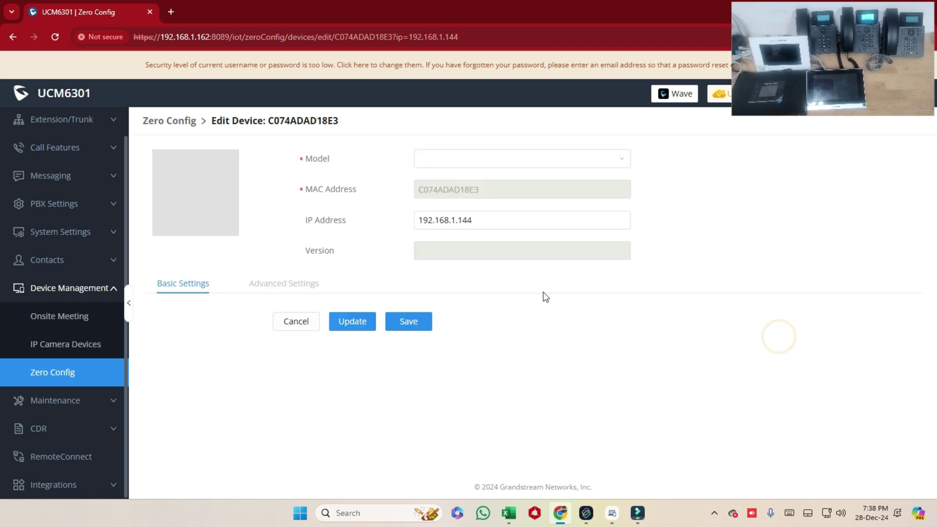
click(492, 157)
click(537, 217)
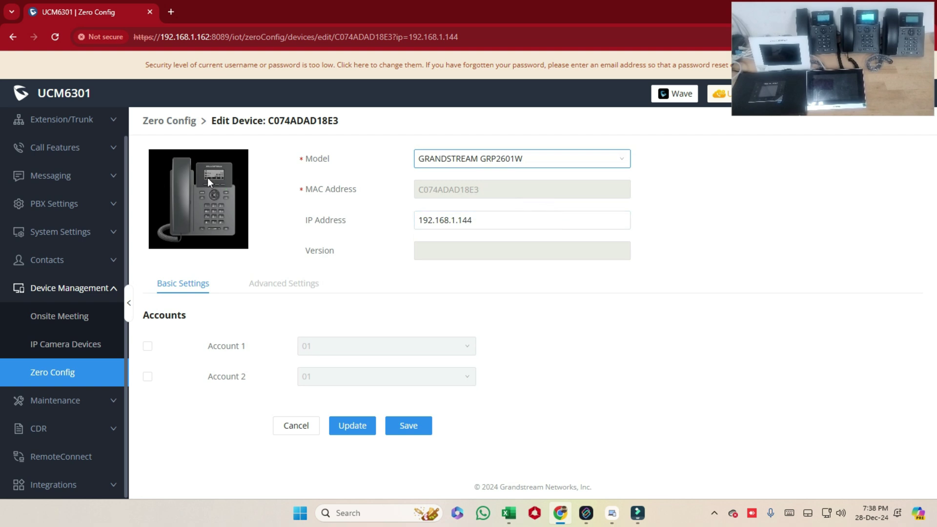
click(148, 348)
click(340, 347)
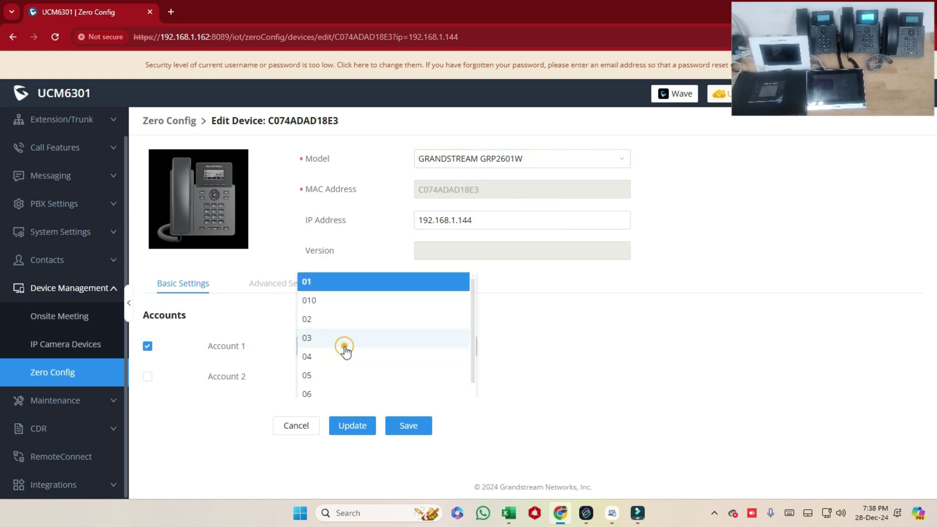
click(328, 339)
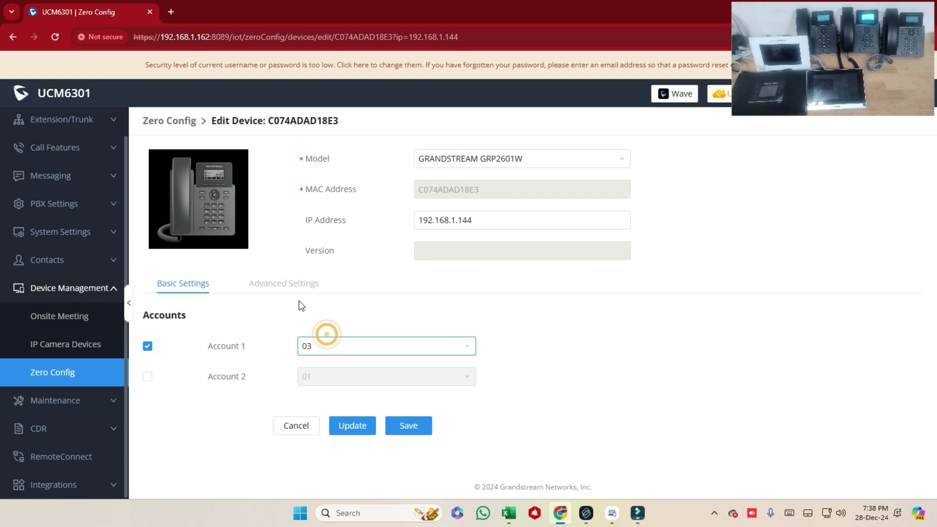
click(410, 426)
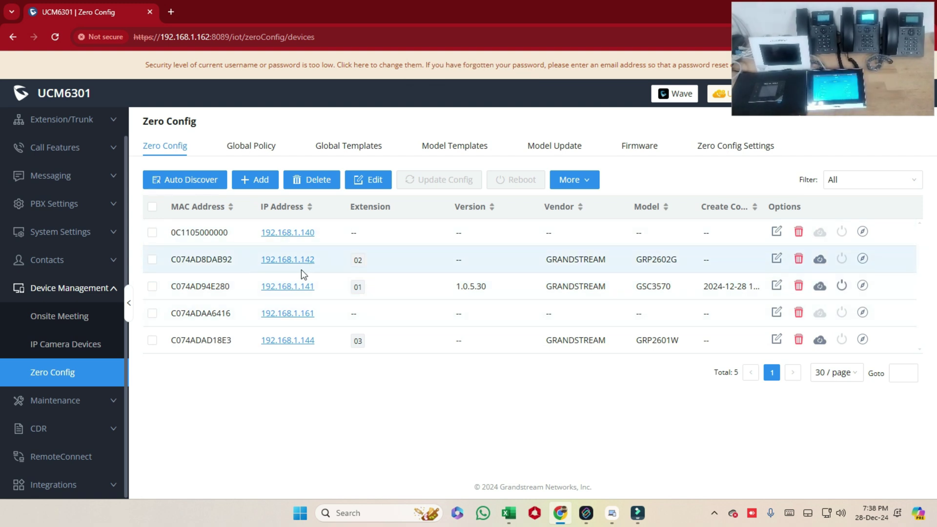
Step: Set device C074ADAA6416 to model GRANDSTREAM GRP2602P with Account 1 on extension 04, and save
click(152, 313)
click(778, 316)
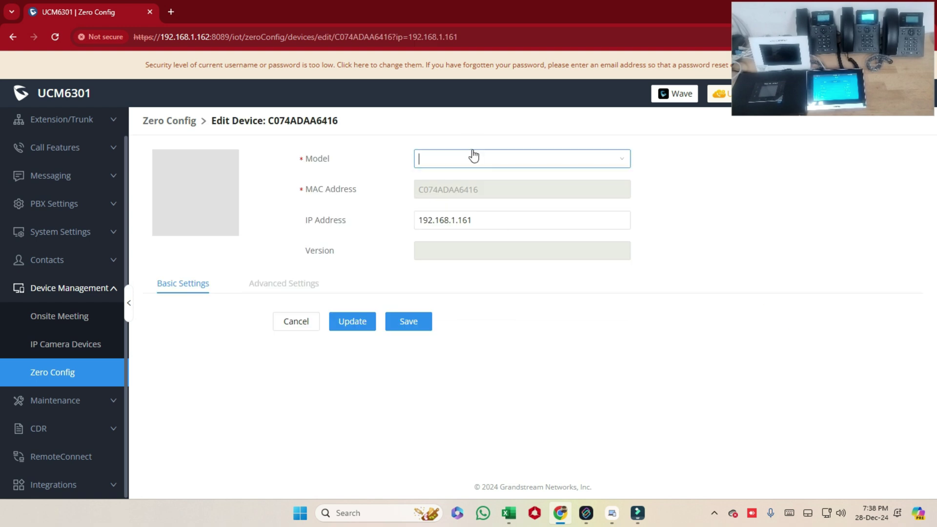
click(470, 153)
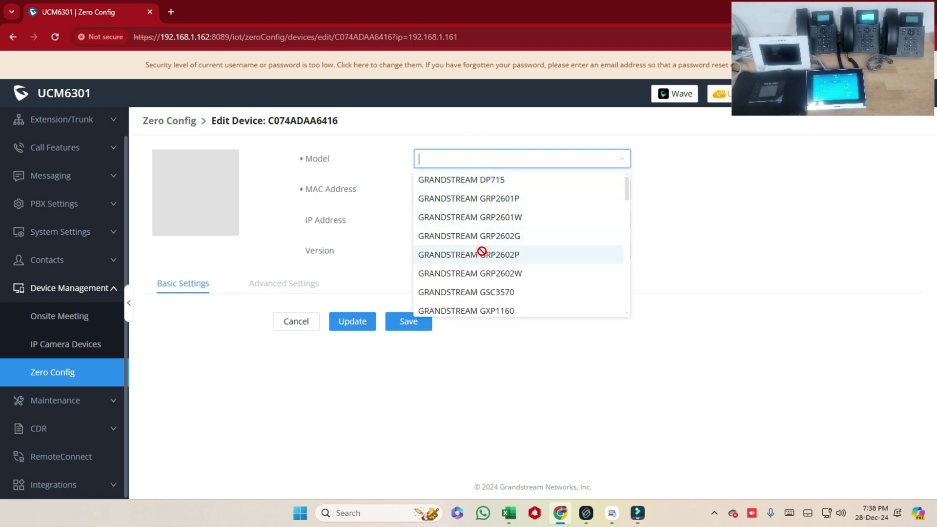
click(482, 254)
click(148, 346)
click(342, 346)
click(341, 352)
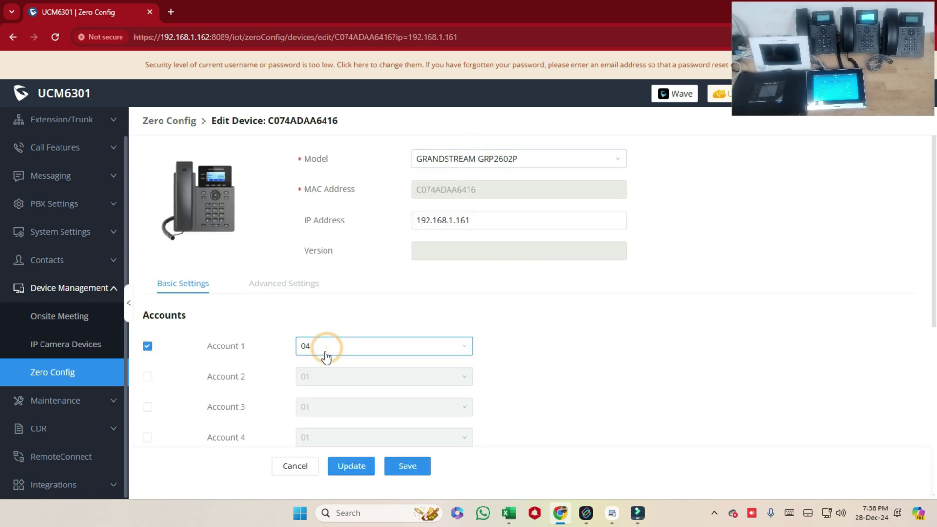
click(408, 466)
click(152, 233)
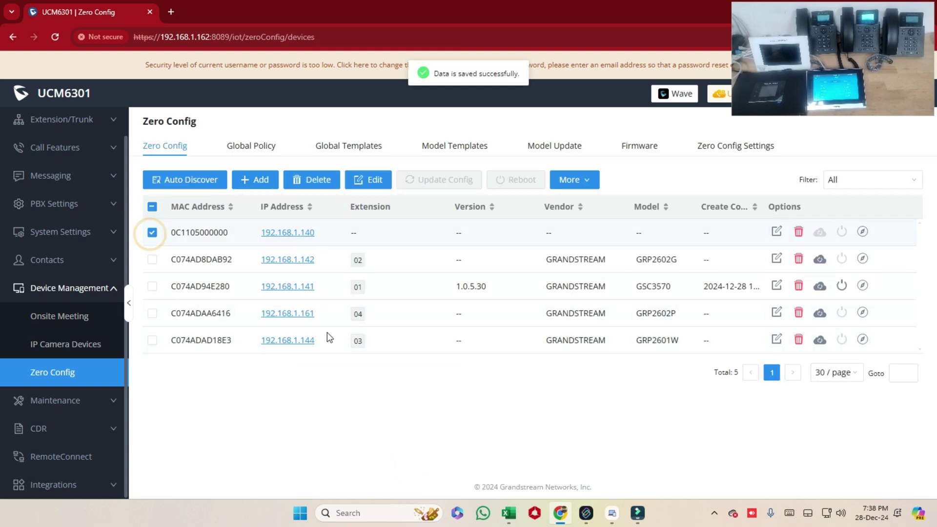
drag(171, 232, 230, 231)
click(495, 420)
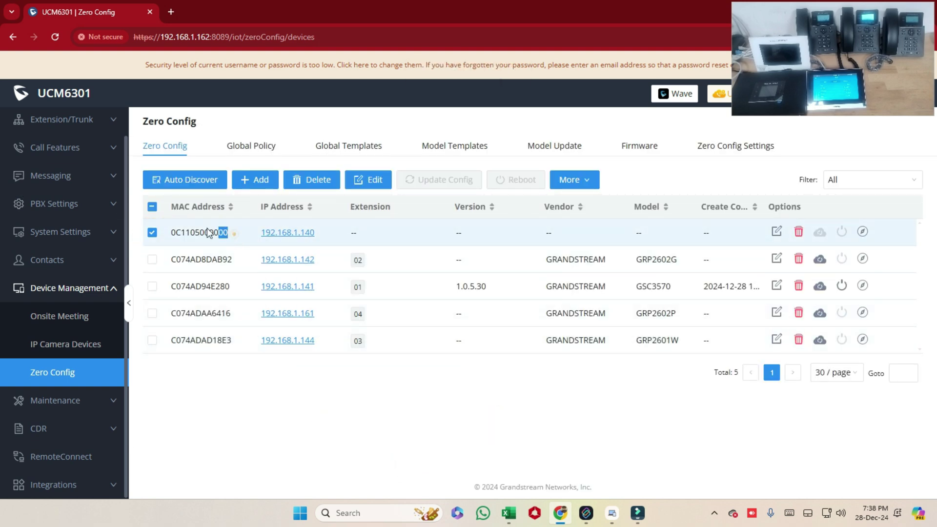
click(152, 233)
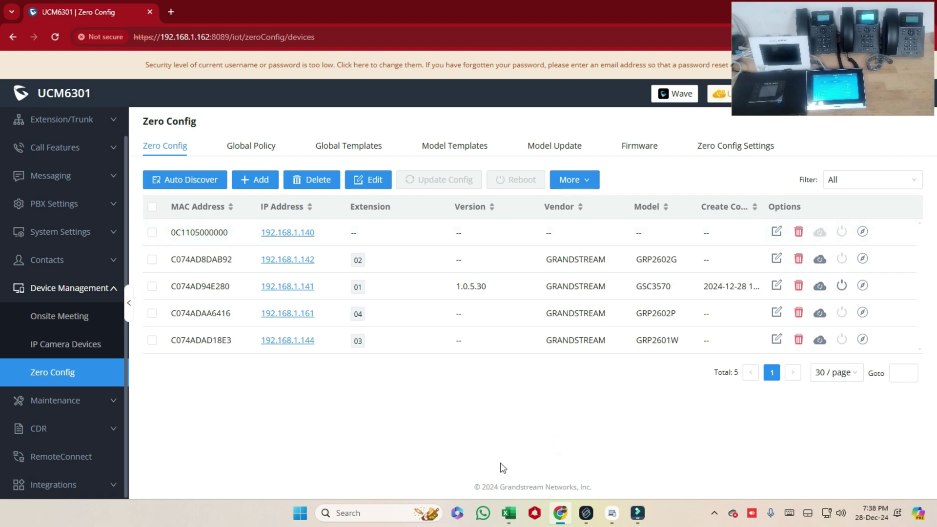
Step: Send config NOTIFYs to C074AD8DAB92 and C074ADAD18E3, then to all selected devices
click(820, 259)
click(511, 199)
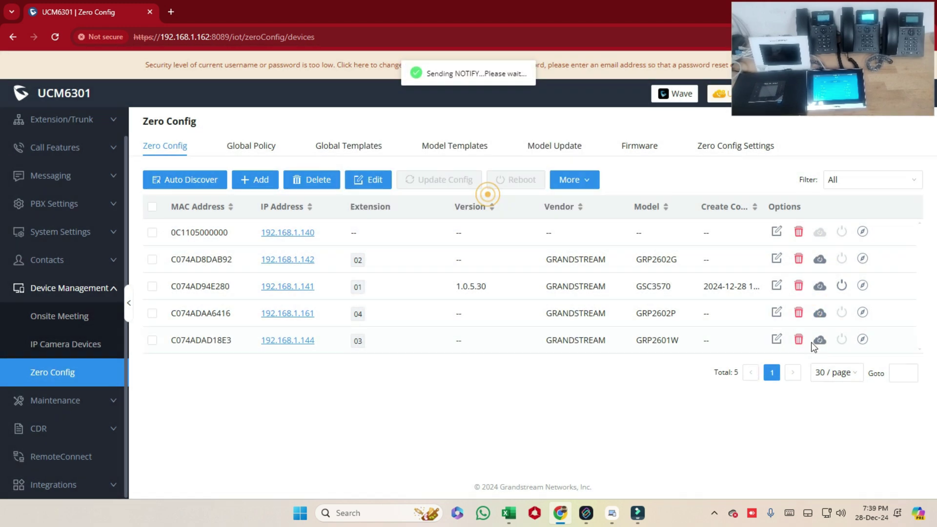
click(820, 339)
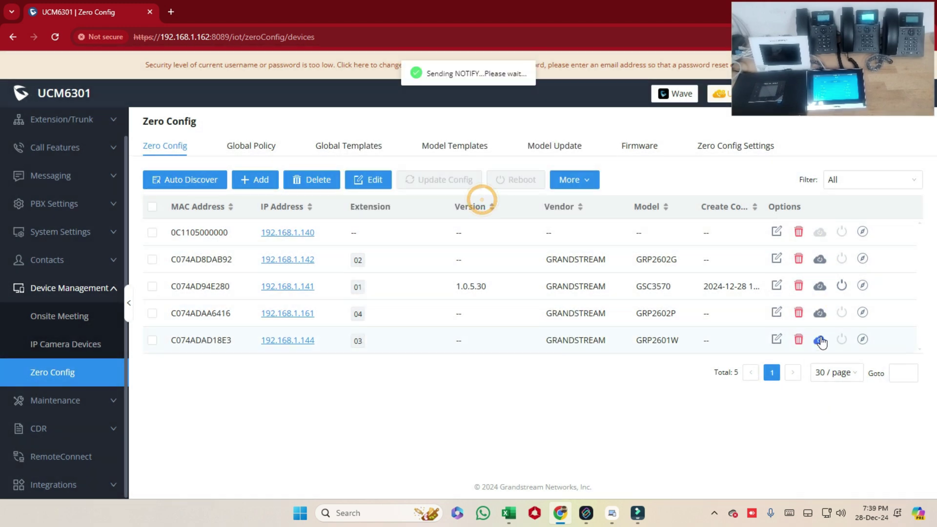
click(492, 195)
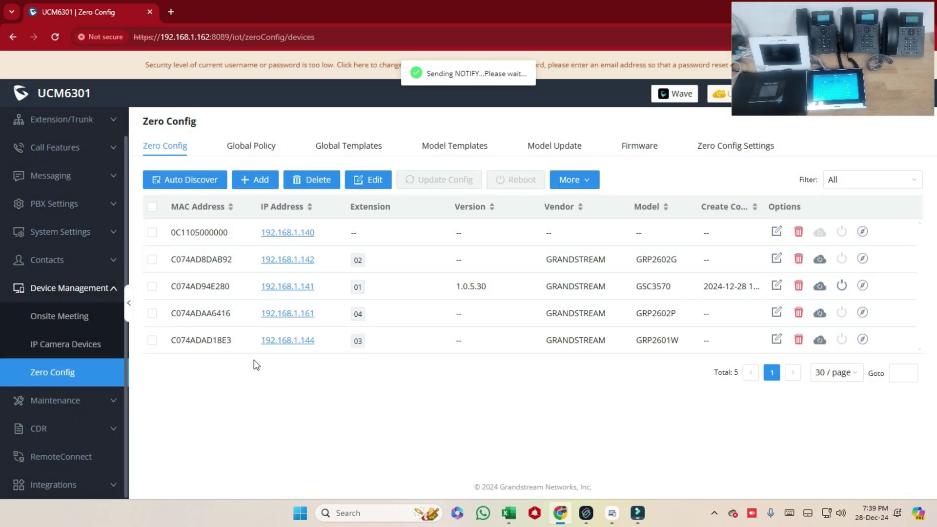
click(151, 207)
click(418, 180)
click(494, 196)
Step: Send settings updates from the Edit Device pages of C074ADAA6416, C074ADAD18E3 and C074AD8DAB92
click(776, 312)
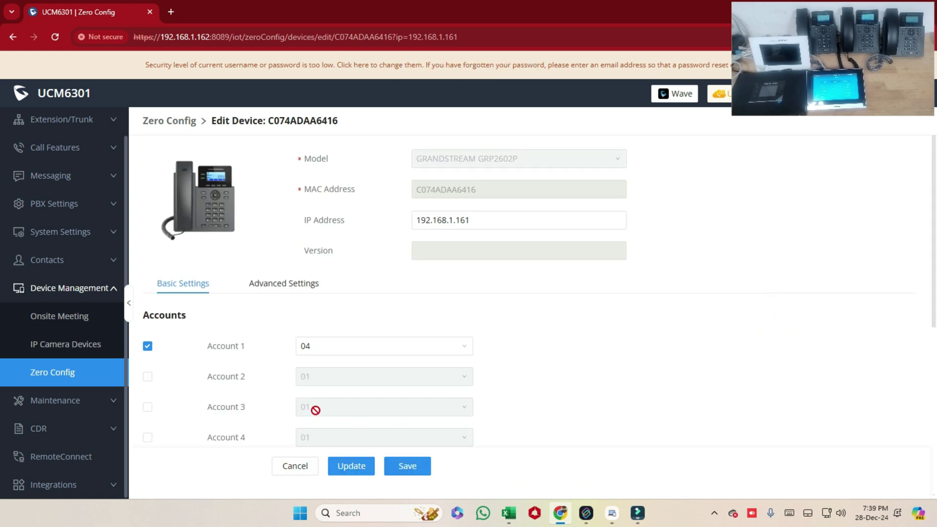
click(355, 467)
click(479, 193)
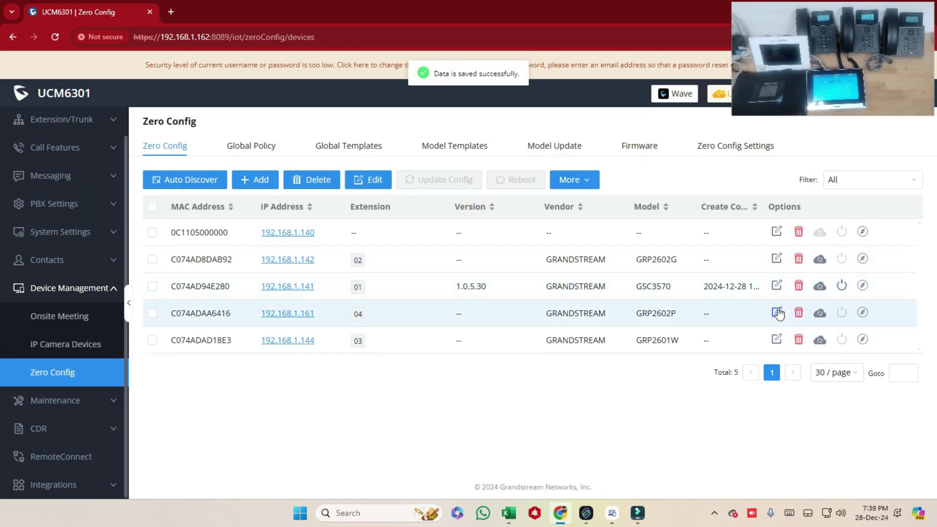
click(777, 312)
click(494, 197)
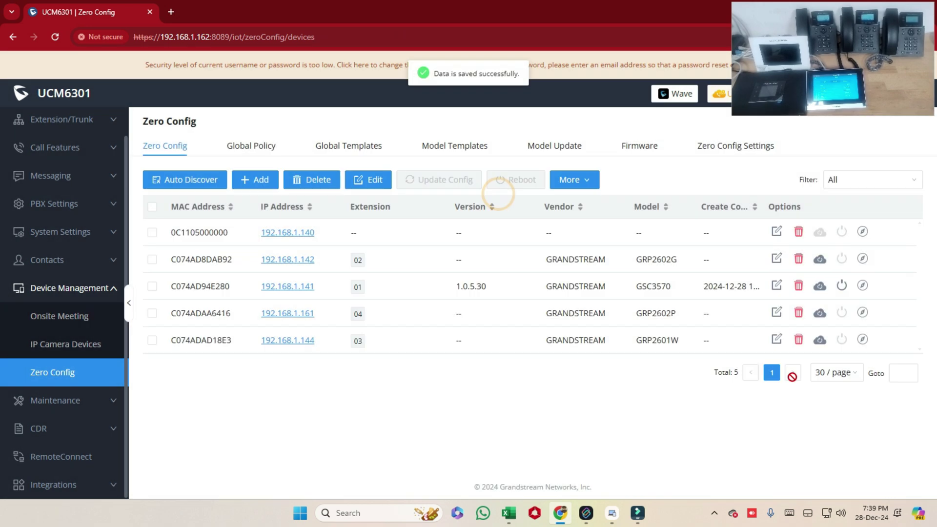
click(773, 339)
click(362, 433)
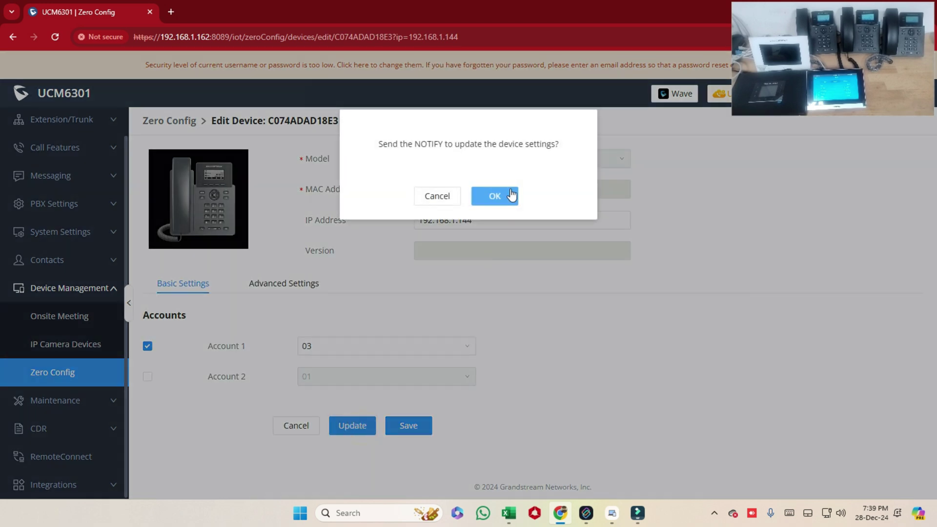
click(494, 195)
click(774, 255)
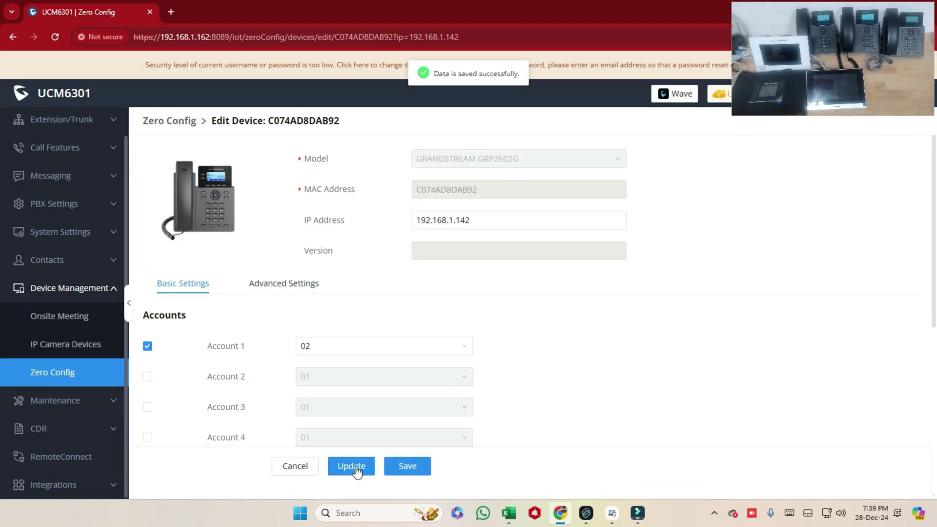
click(352, 466)
click(495, 196)
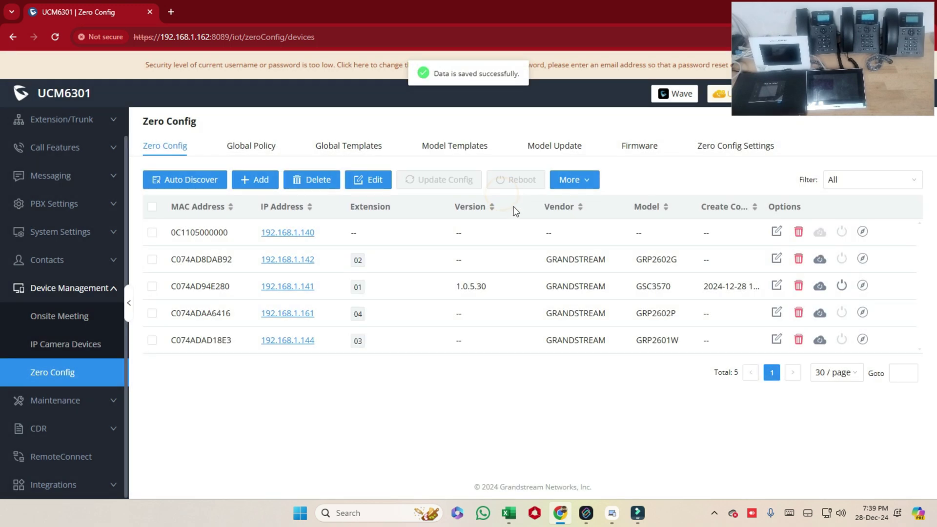
Step: Return to the Zero Config list and push updated settings to C074ADAA6416
click(61, 344)
click(58, 366)
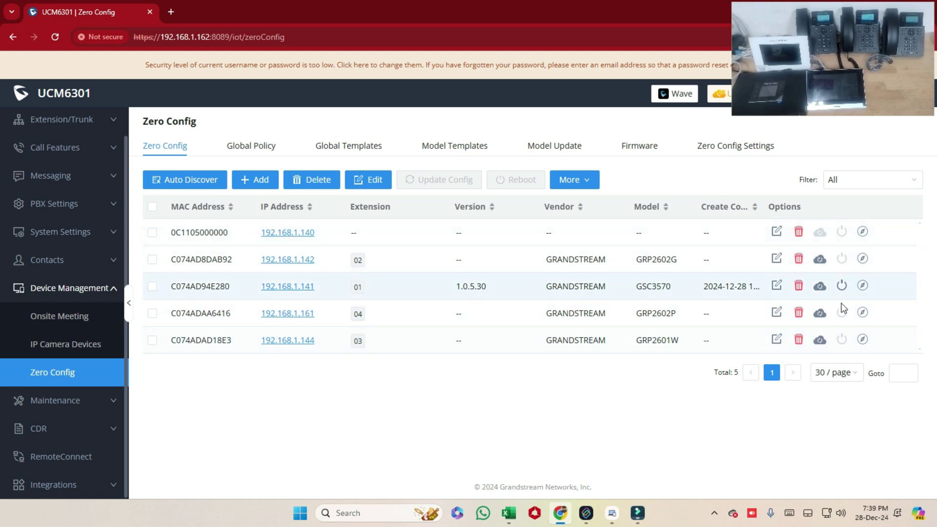
click(820, 312)
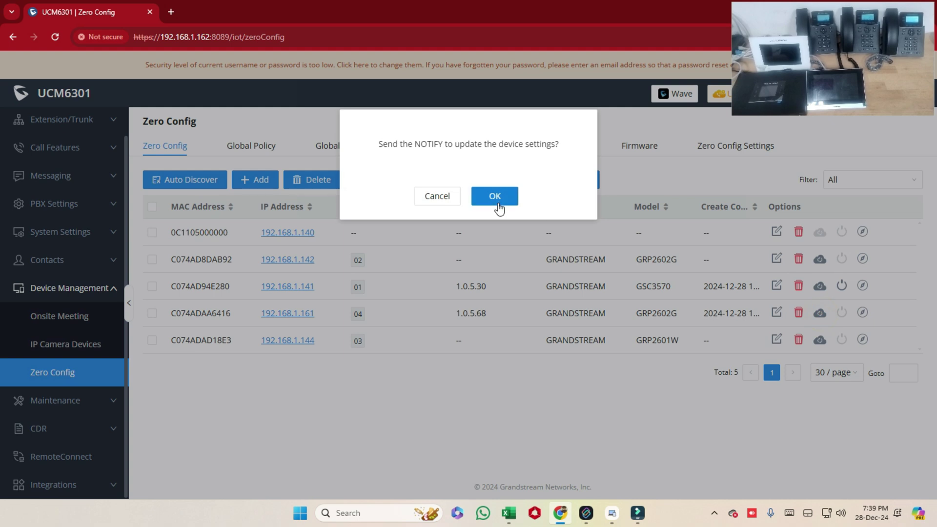
click(496, 197)
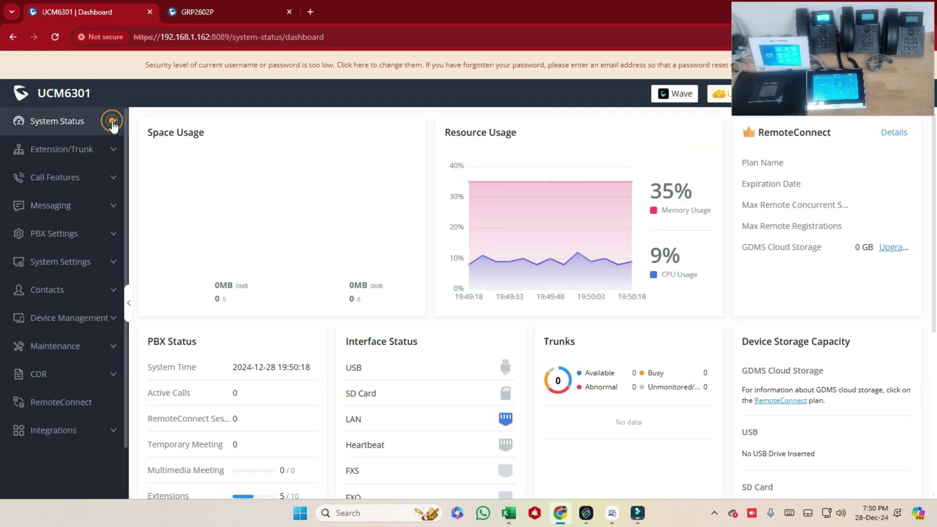
Step: Review Extension/Trunk > Extensions showing 01–05 idle and 06–08 unregistered, then expand Contacts
click(54, 149)
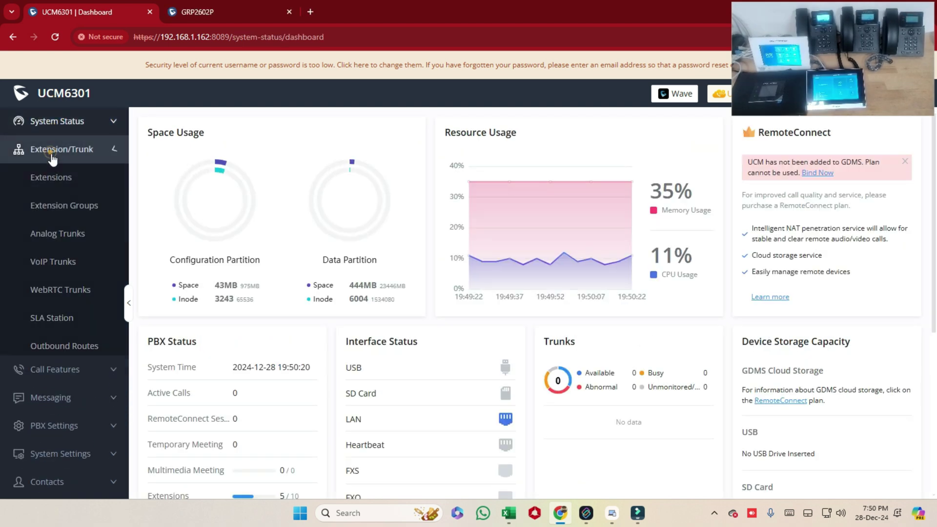
click(52, 176)
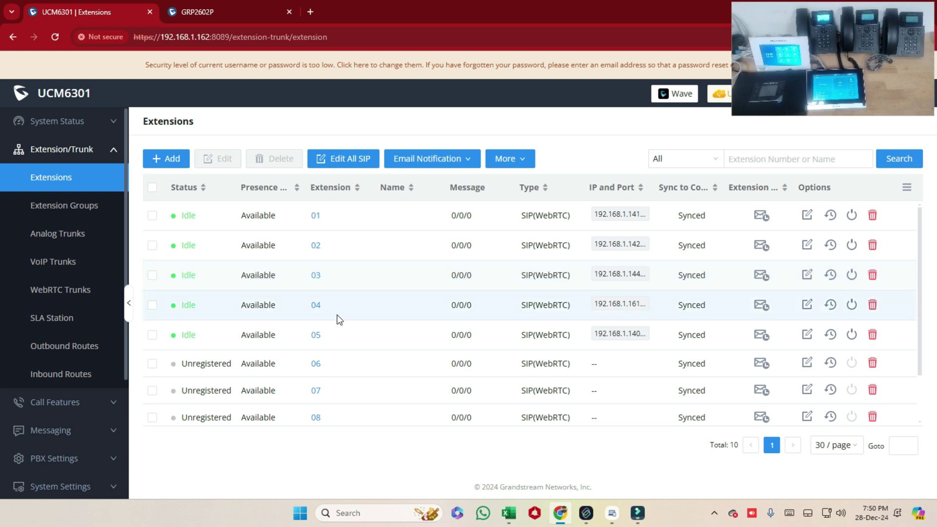
click(92, 156)
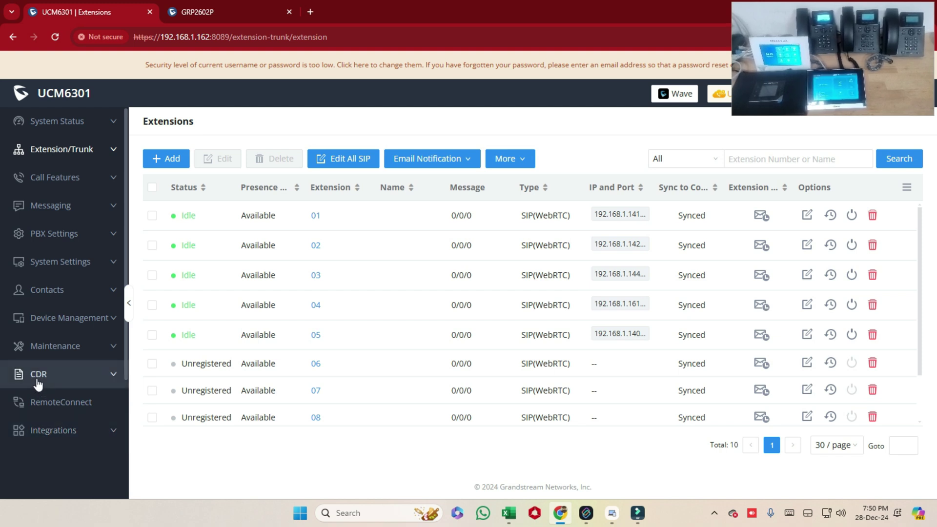
click(55, 297)
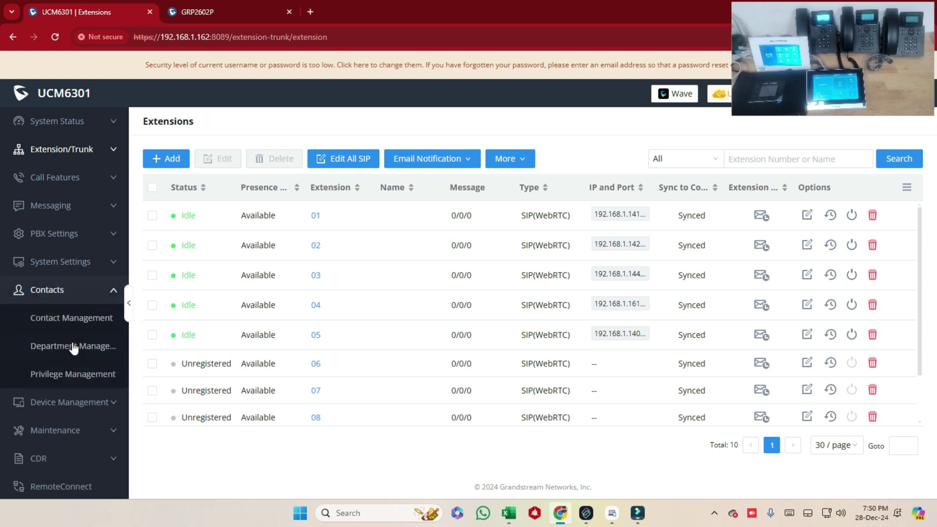
Step: Review the Contact Management list, then go to Device Management > Zero Config
click(74, 317)
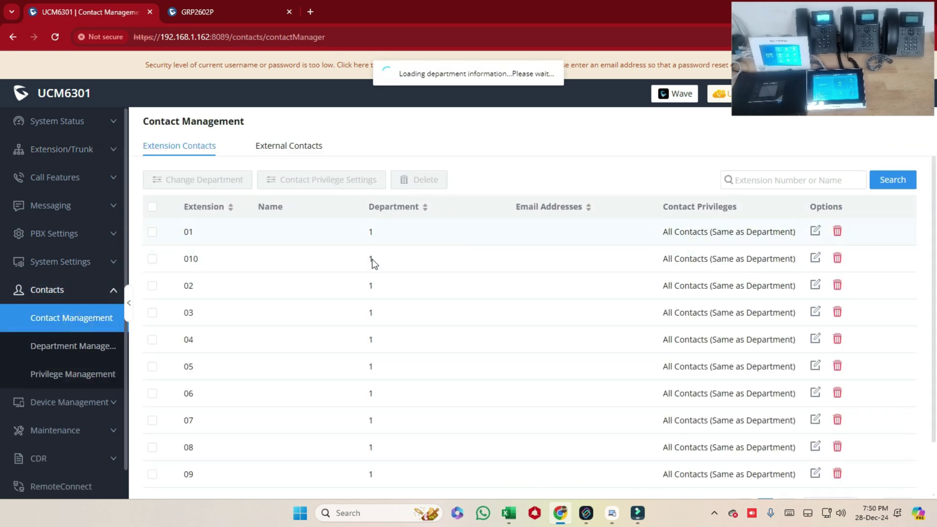
scroll(386, 293, down, 2)
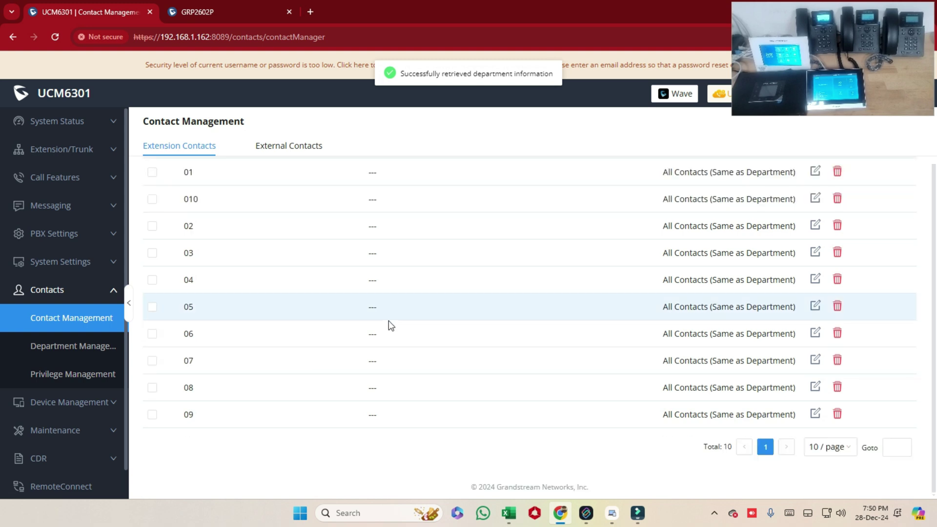
scroll(388, 321, up, 2)
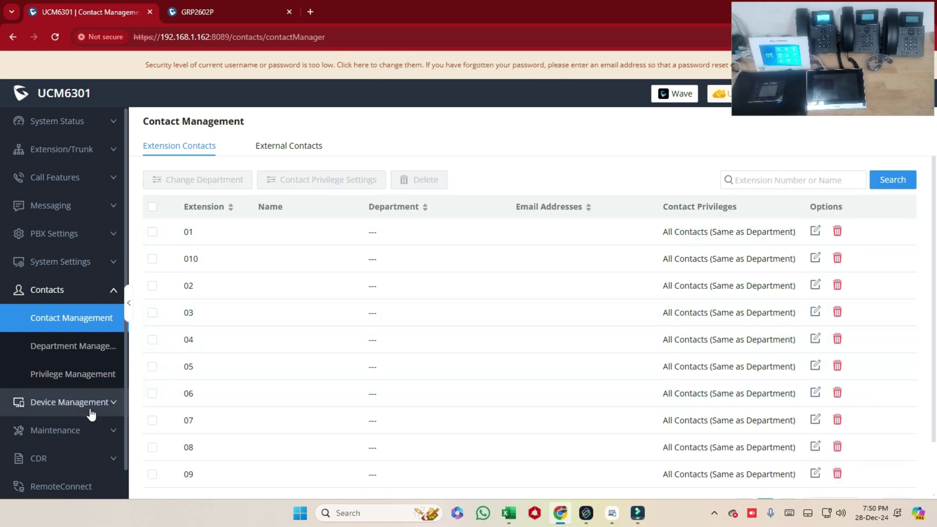
click(66, 291)
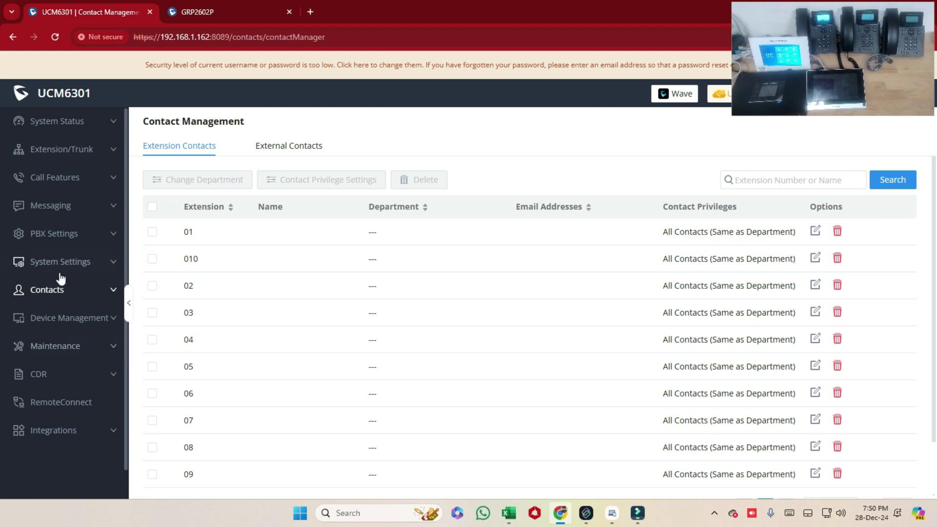
click(51, 324)
click(67, 403)
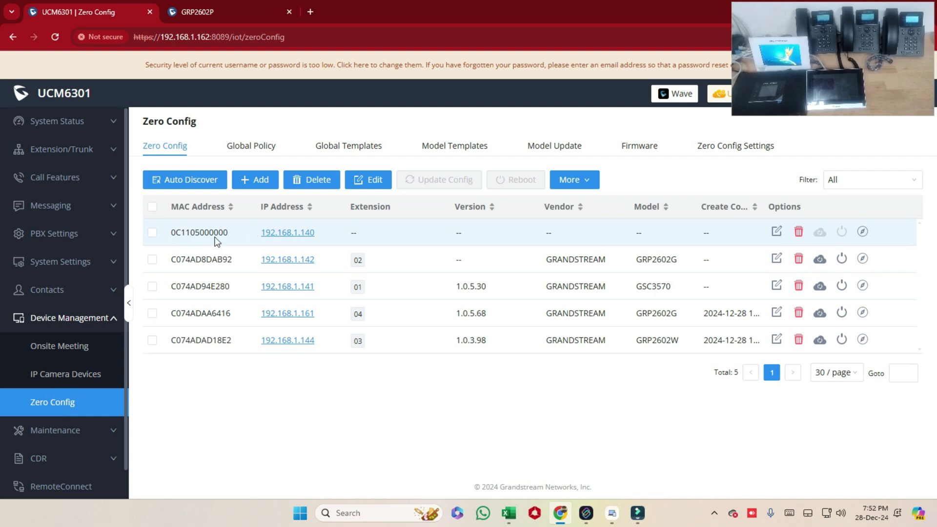
Step: Select all five provisioned devices, edit them together, and open Modify Global Policy
click(152, 207)
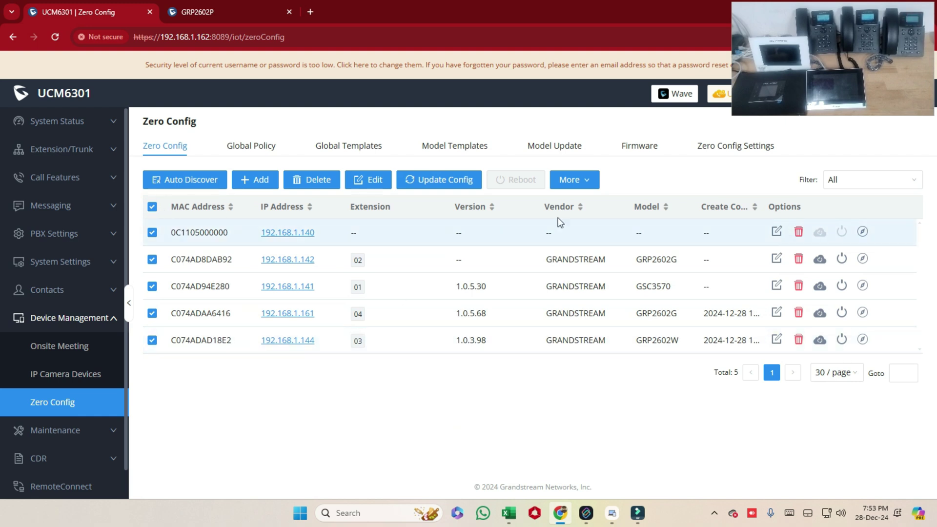
click(369, 186)
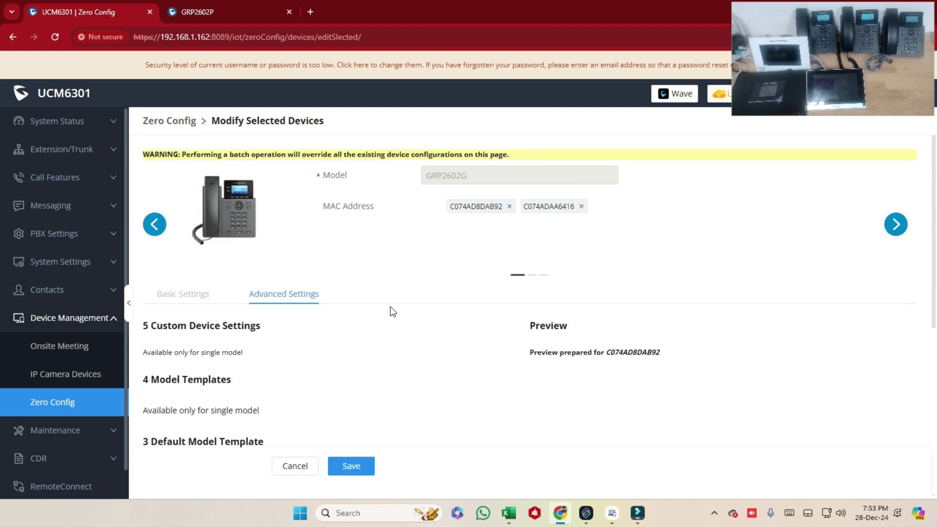
scroll(2, 203, down, 6)
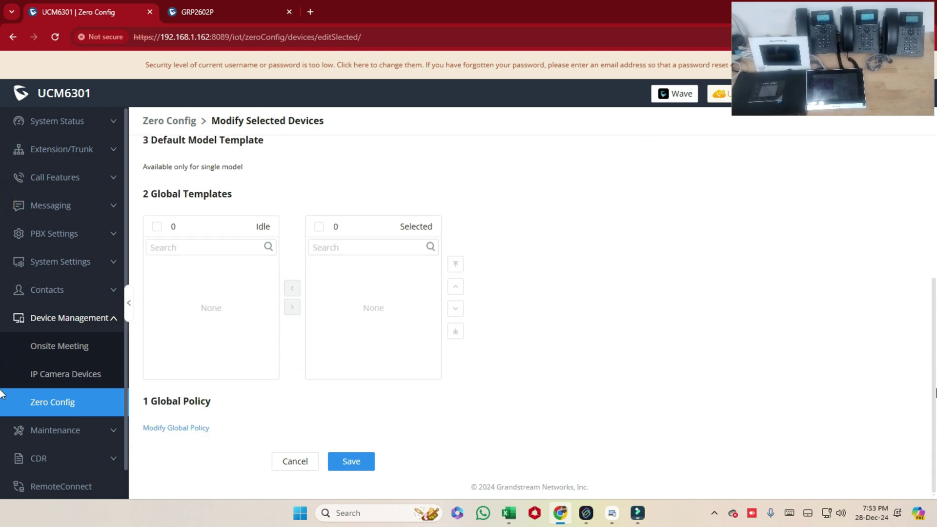
scroll(511, 383, up, 6)
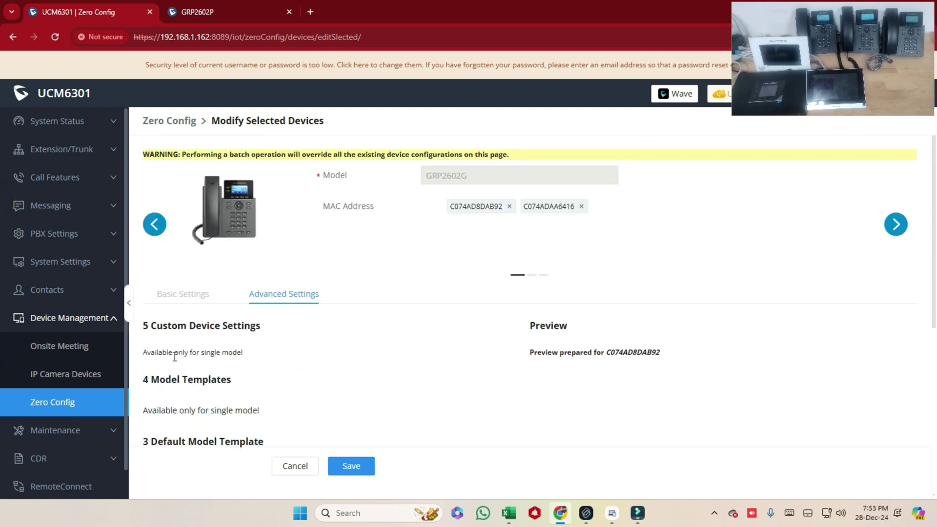
scroll(638, 466, down, 6)
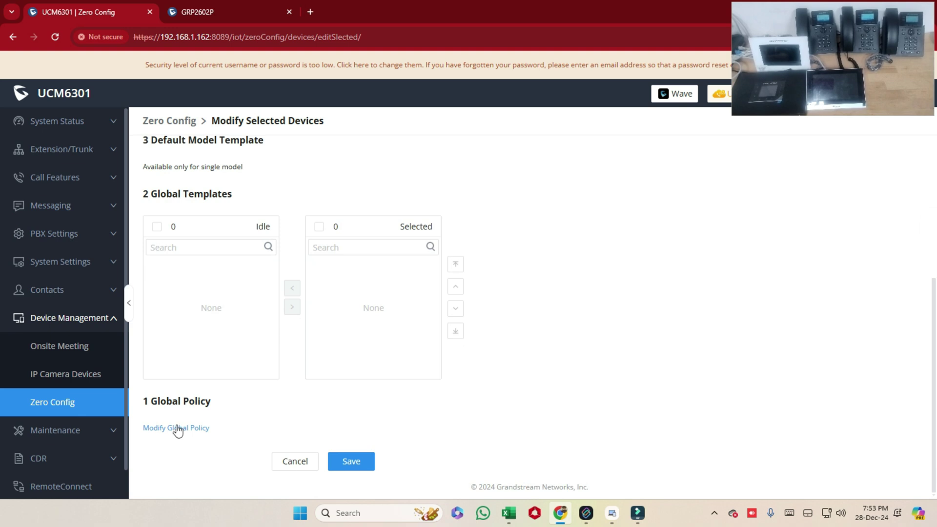
drag(151, 401, 224, 394)
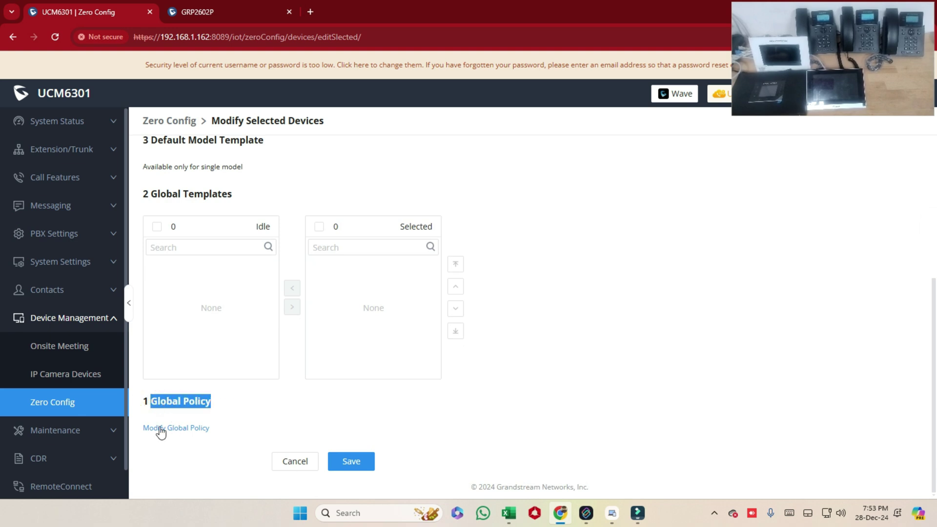
click(180, 429)
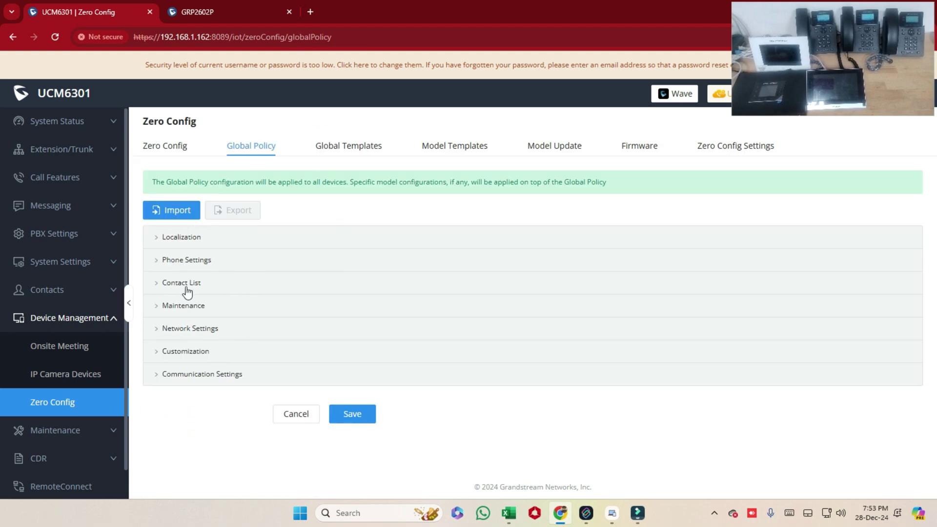
Step: Under Contact List, enable the LDAP phonebook Directory with source pbx
click(212, 285)
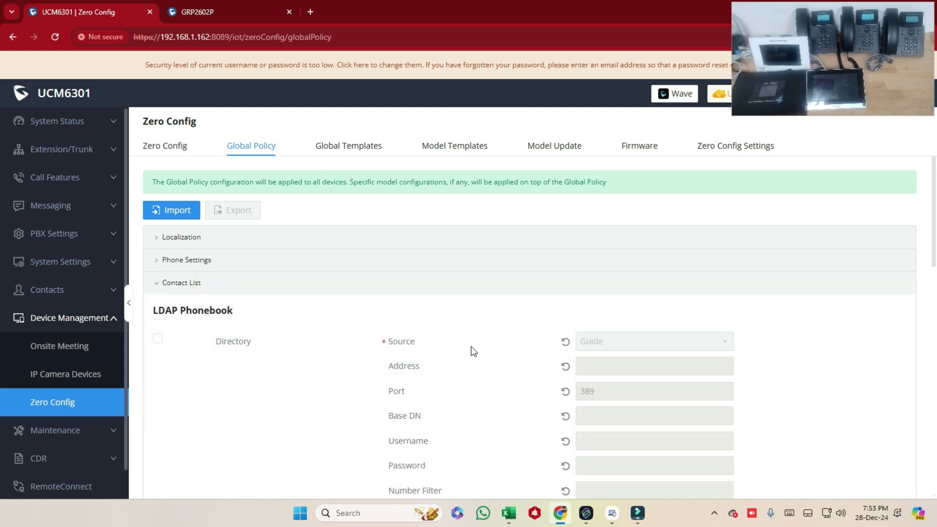
click(157, 340)
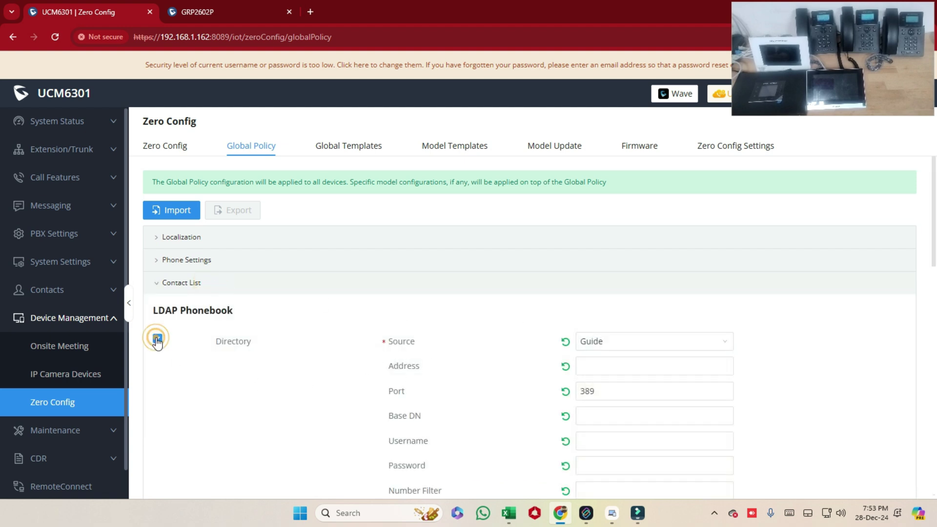
click(642, 339)
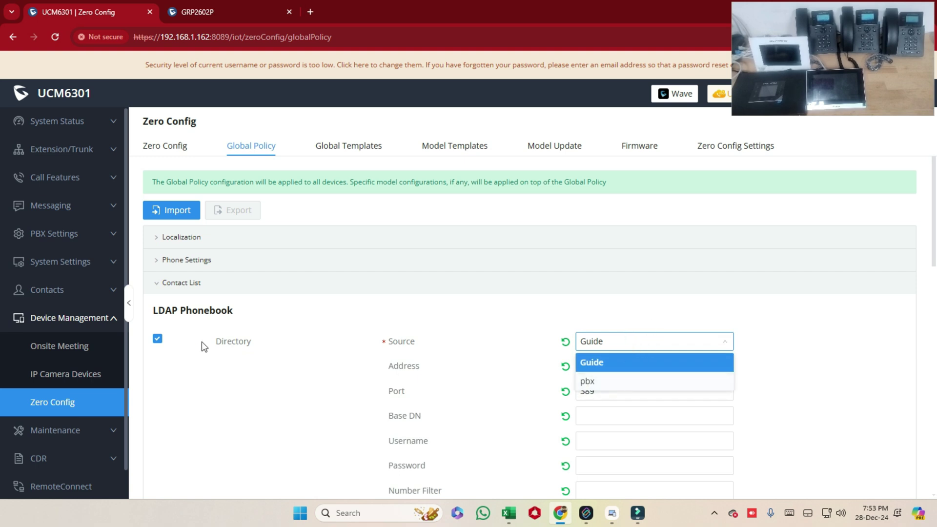
click(638, 384)
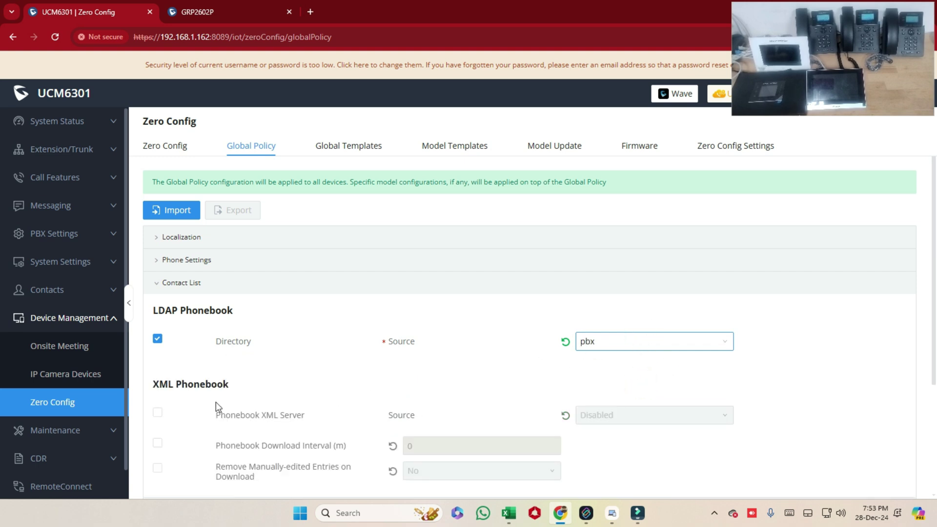
Step: Enable Phonebook XML Server using LDAP Directory with pbx included, then expand Localization
drag(154, 384, 253, 380)
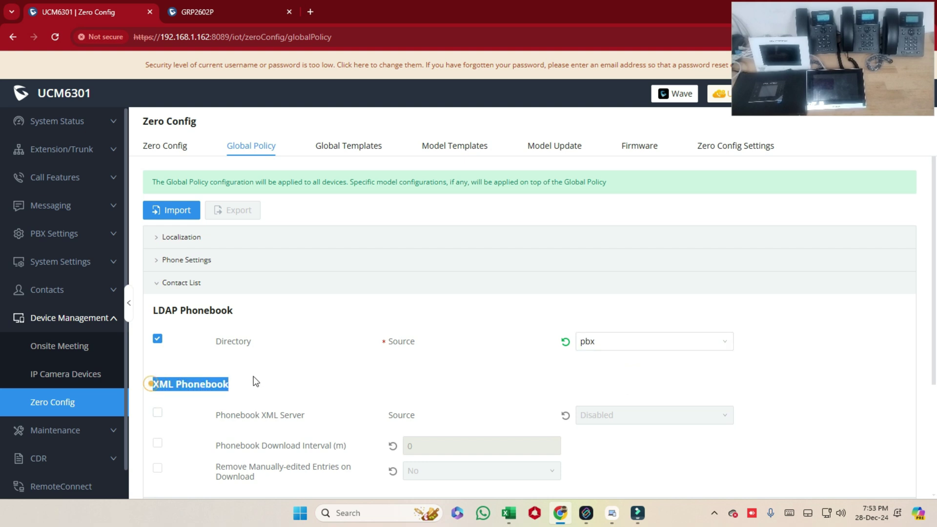
click(157, 413)
click(639, 418)
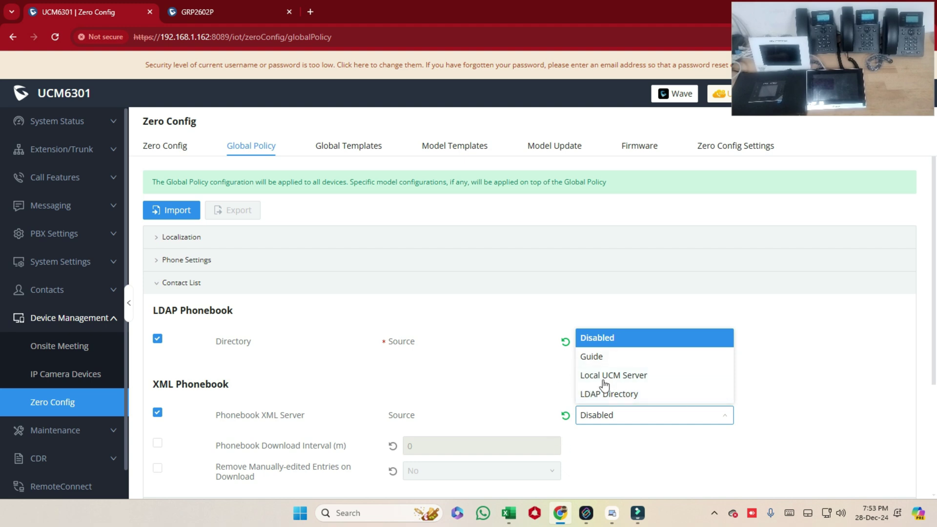
click(644, 394)
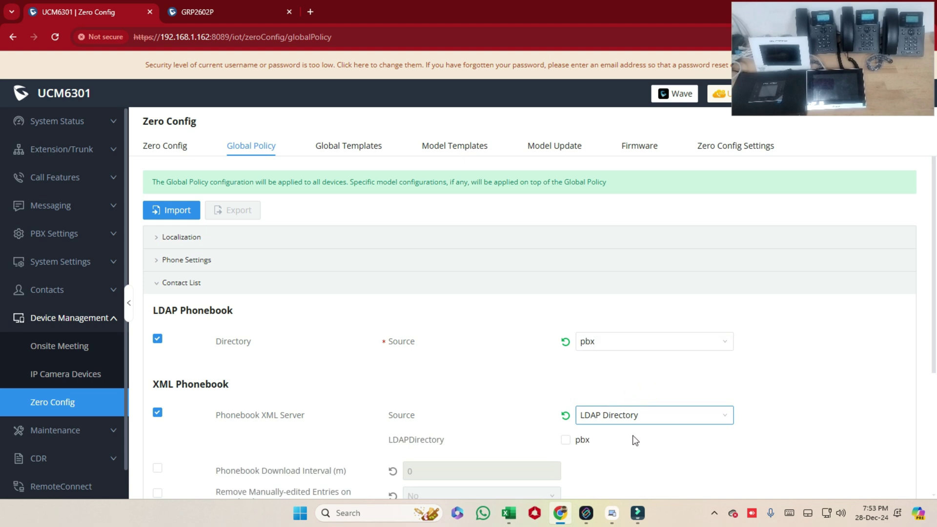
click(566, 441)
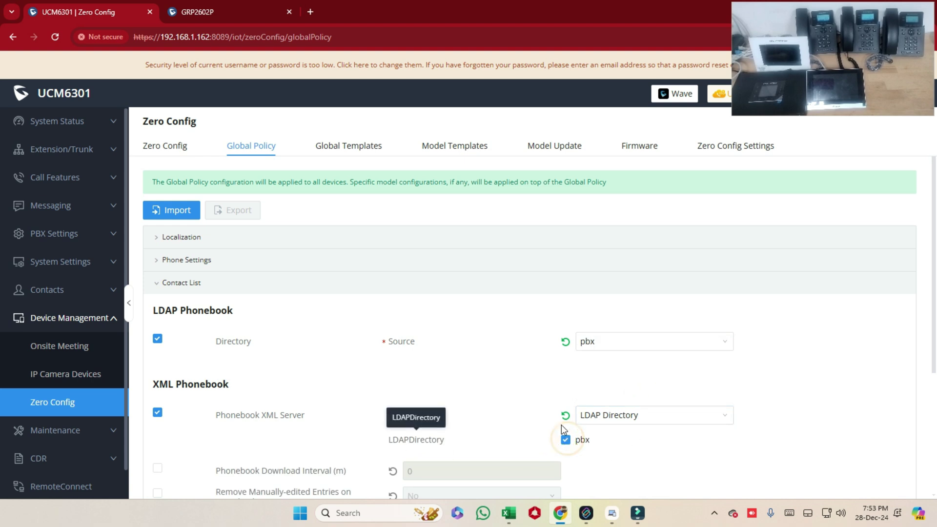
scroll(530, 318, down, 3)
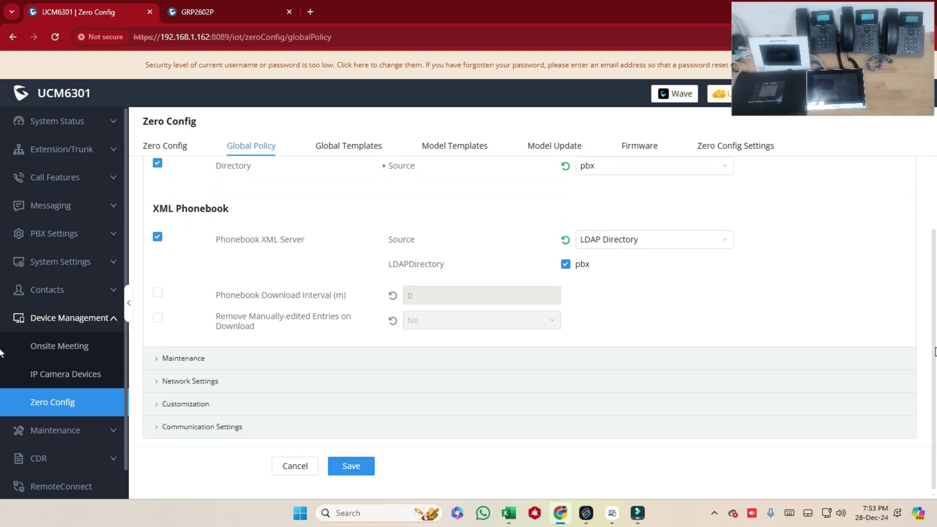
scroll(423, 278, up, 4)
click(160, 241)
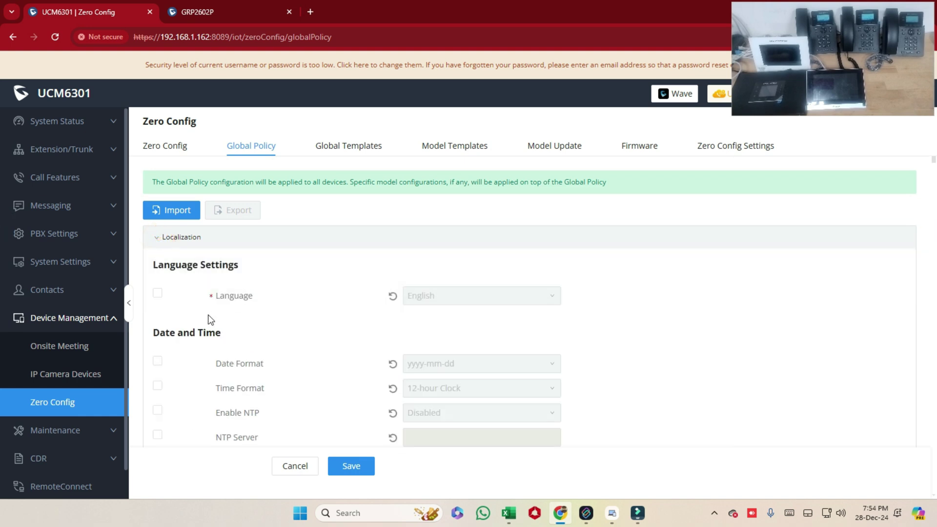
Step: Tick the overrides for date format, time format, Enable NTP and NTP server
click(156, 361)
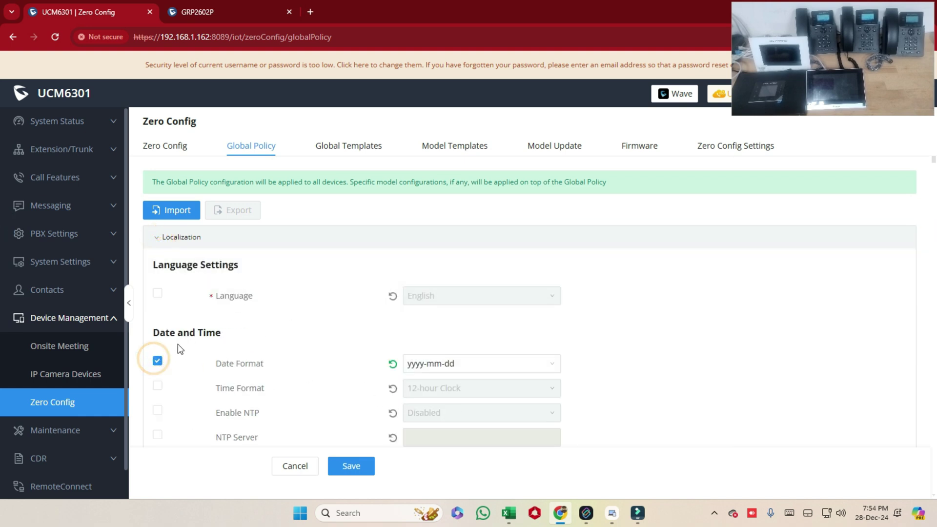
click(157, 238)
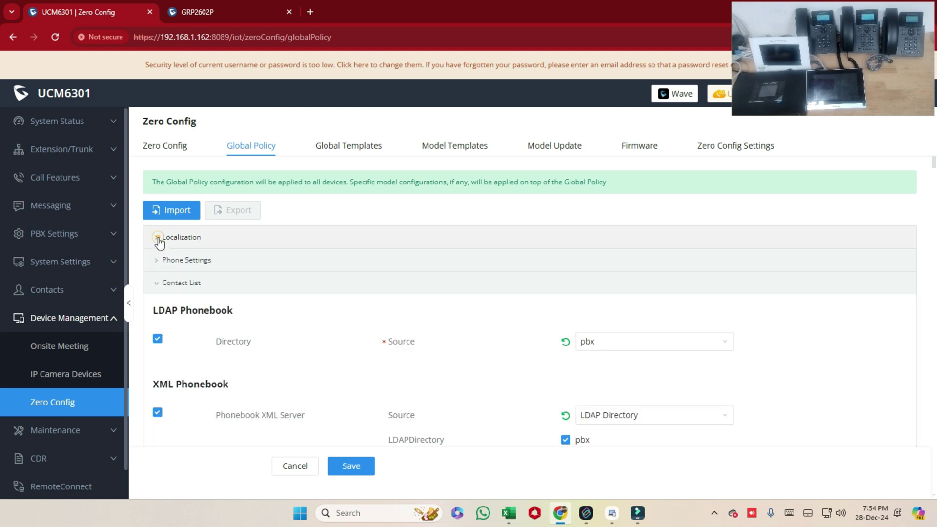
click(158, 239)
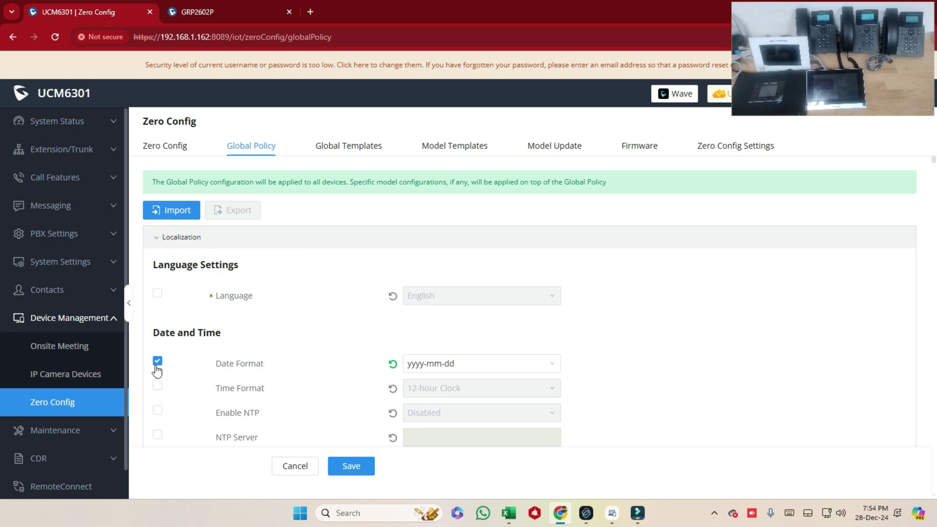
click(157, 387)
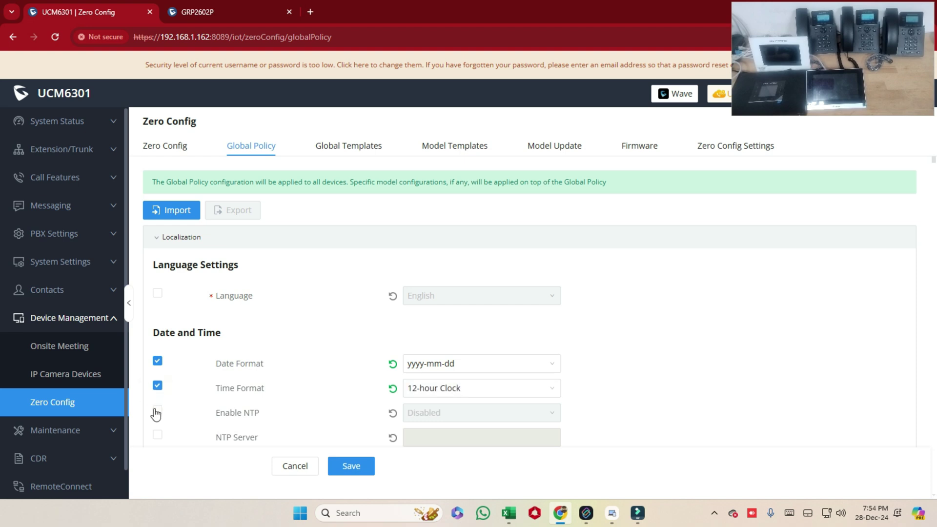
click(158, 411)
click(157, 435)
Step: Set date format to dd-mm-yyyy, time format to 12-hour Clock, and Enable NTP to Enabled
click(483, 363)
click(442, 420)
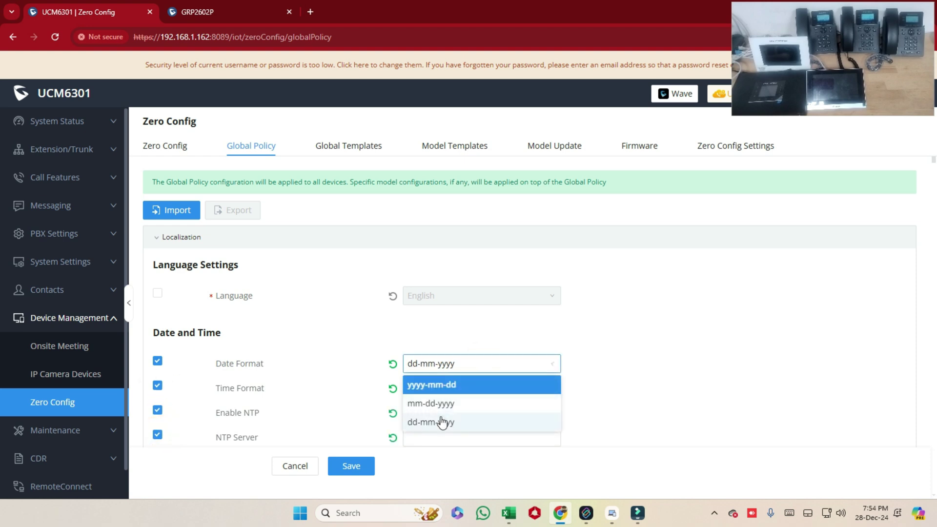
click(423, 390)
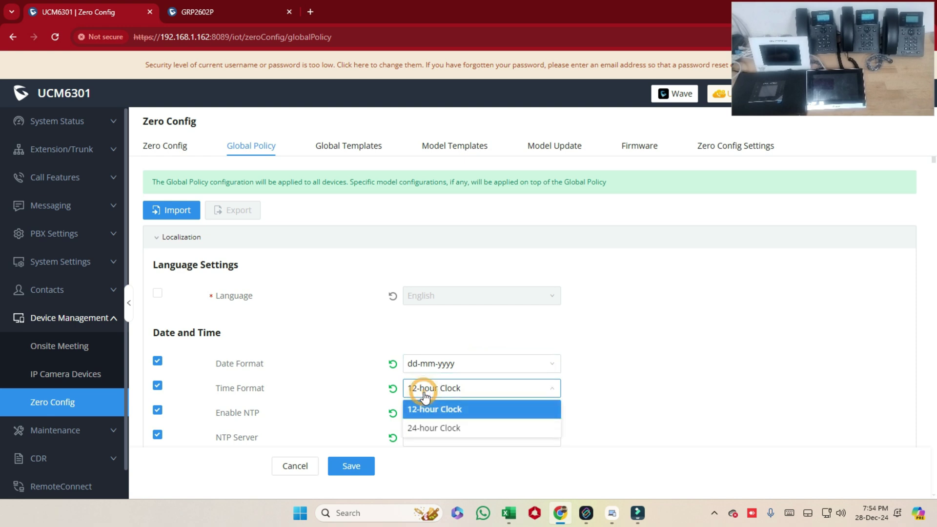
click(425, 395)
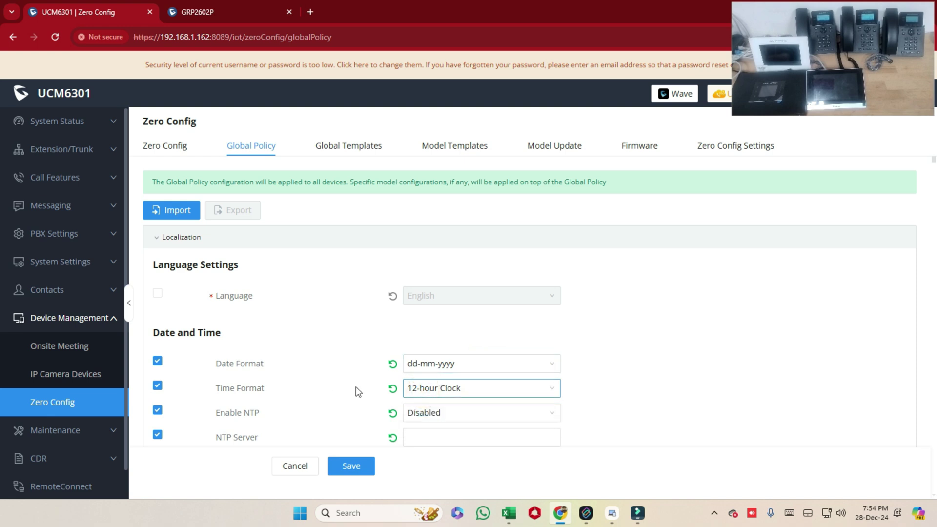
click(474, 411)
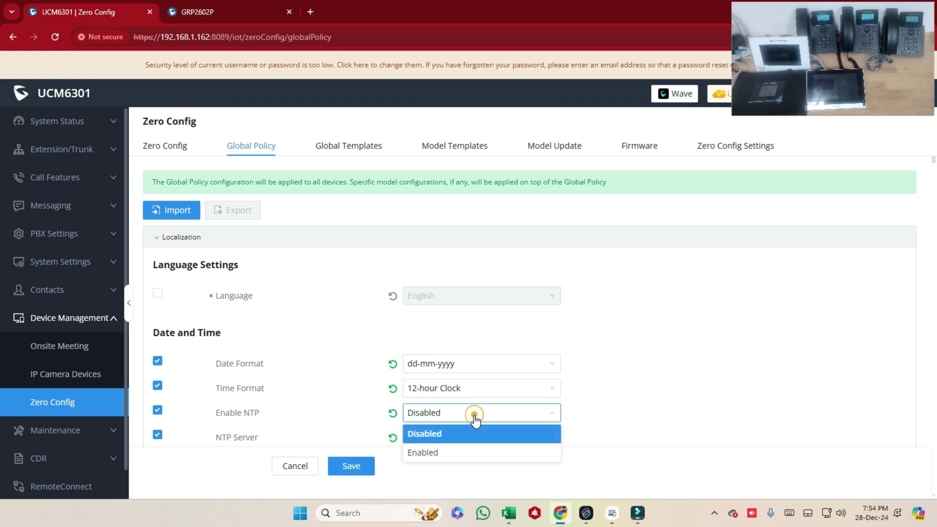
click(447, 456)
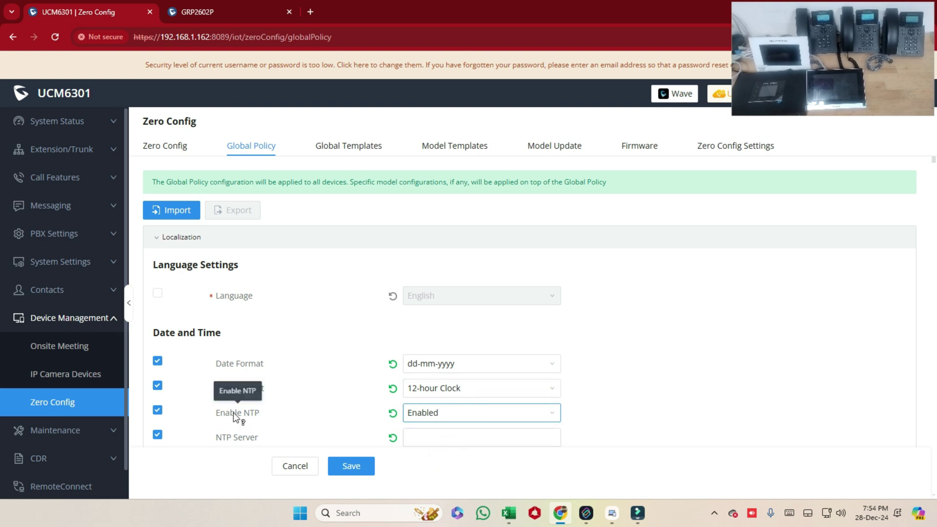
click(394, 439)
click(457, 437)
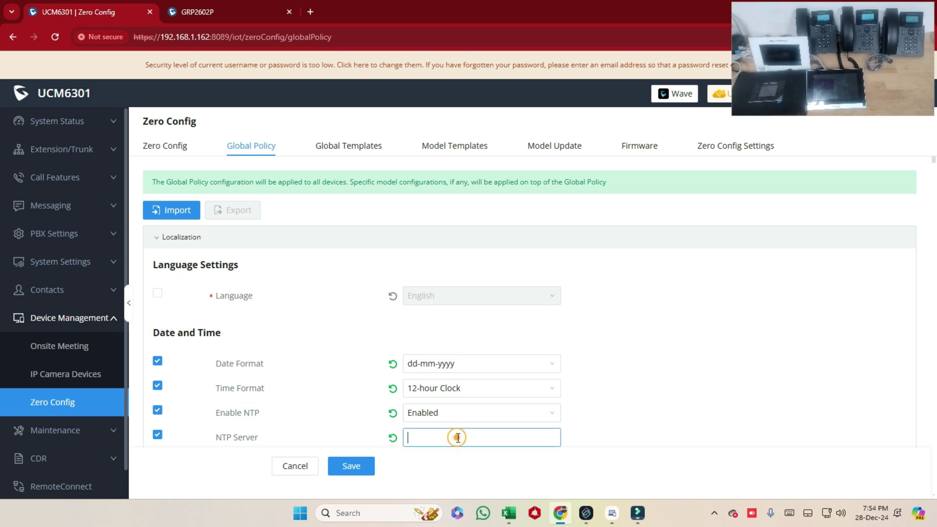
text(www.Go)
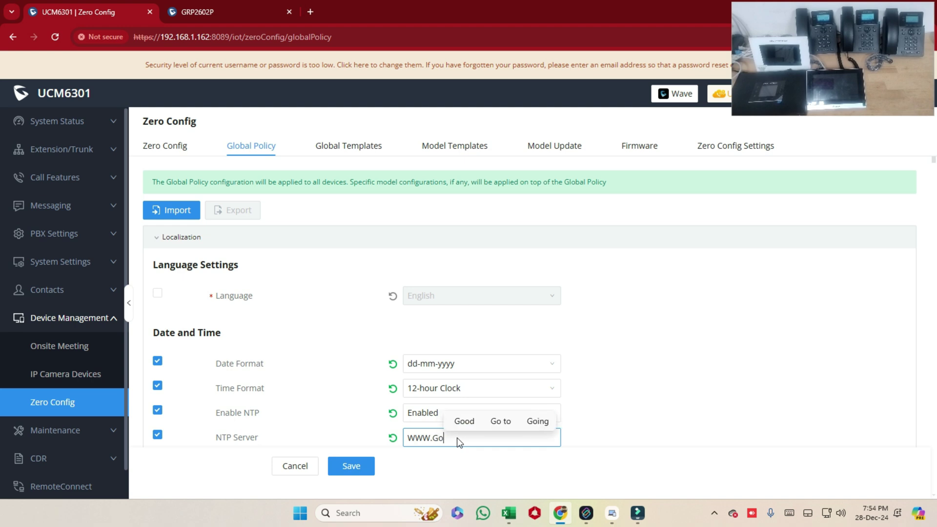
text(ogle.com)
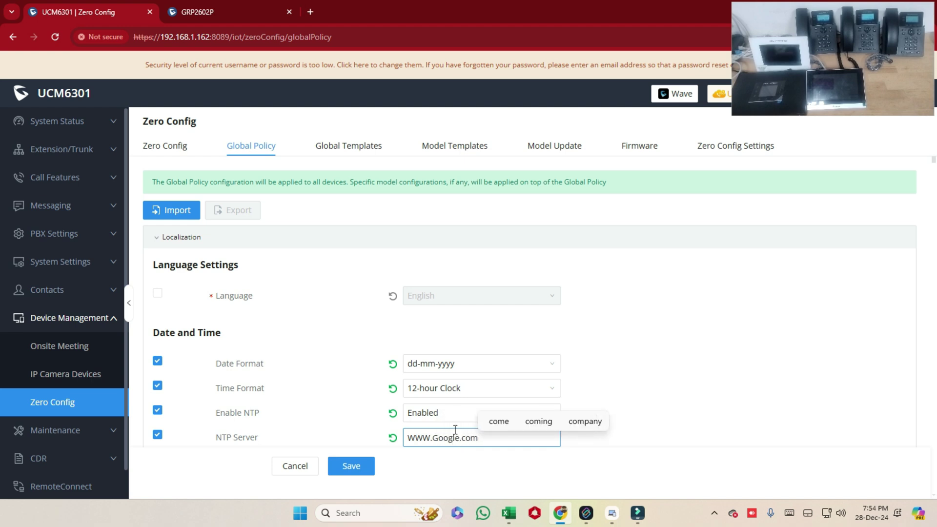
Step: Include the NTP update interval in the policy at its default 1440
click(748, 341)
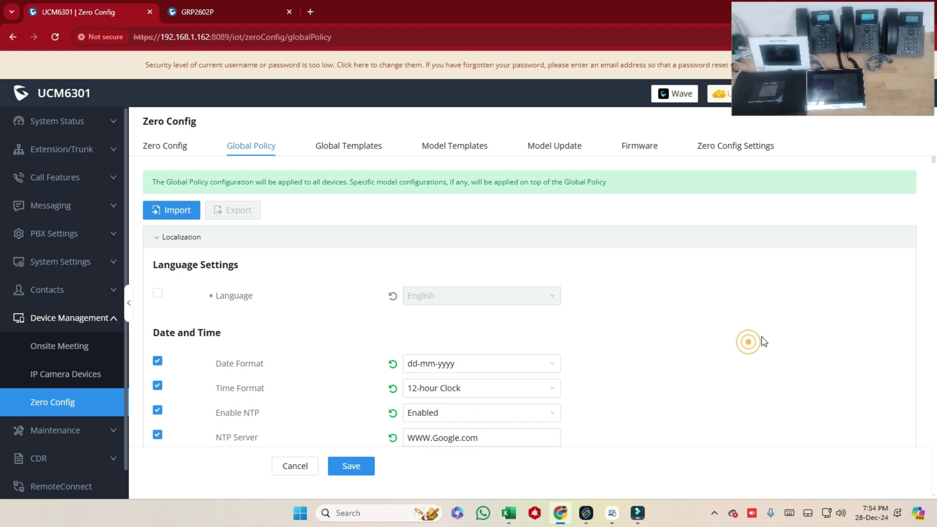
scroll(761, 343, down, 2)
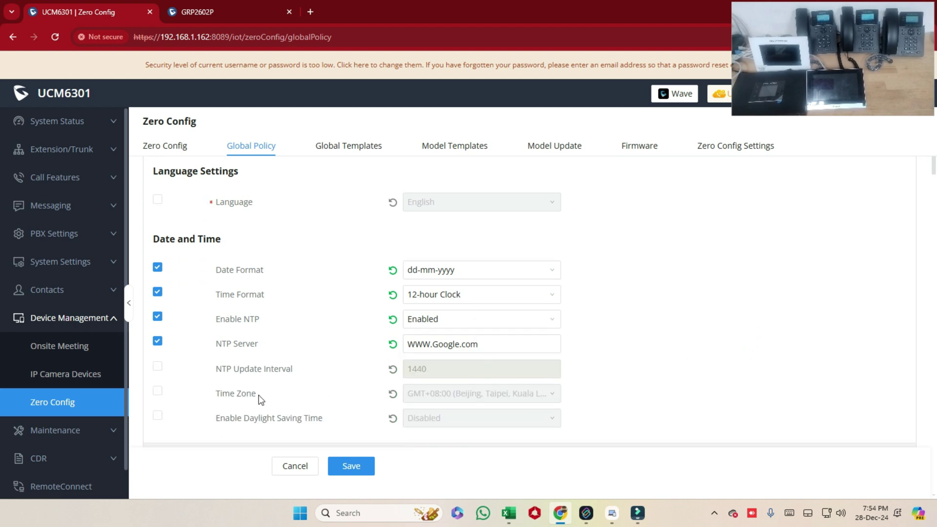
click(157, 367)
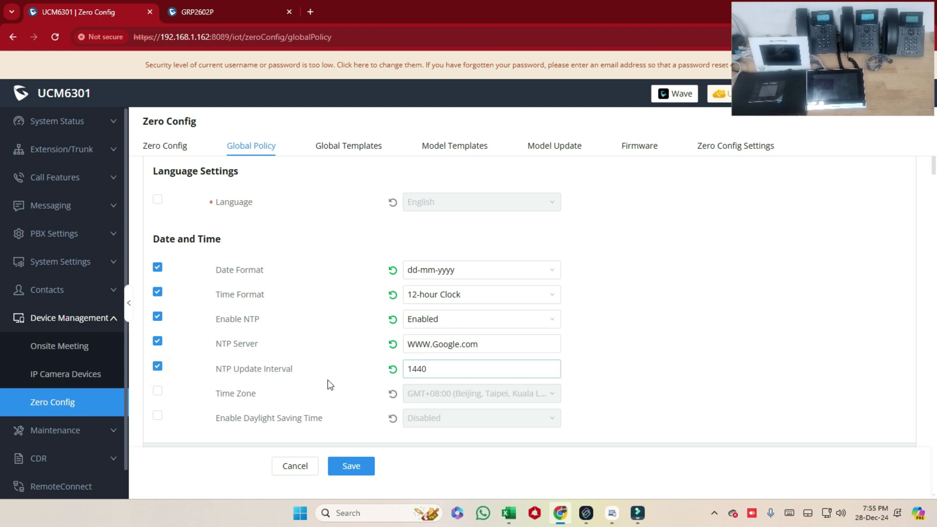
click(391, 368)
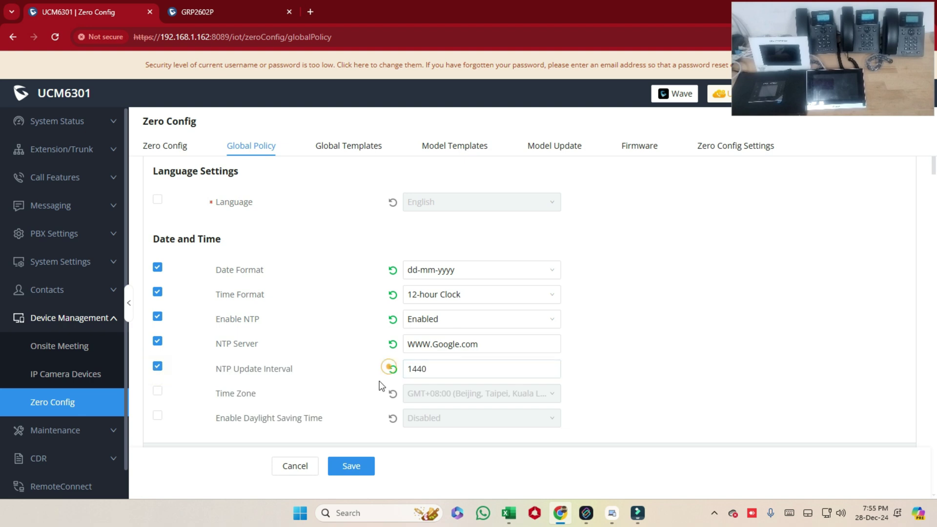
Step: Set time zone to GMT+03:00 Kuwait, Baghdad and daylight saving time to Disabled
click(156, 392)
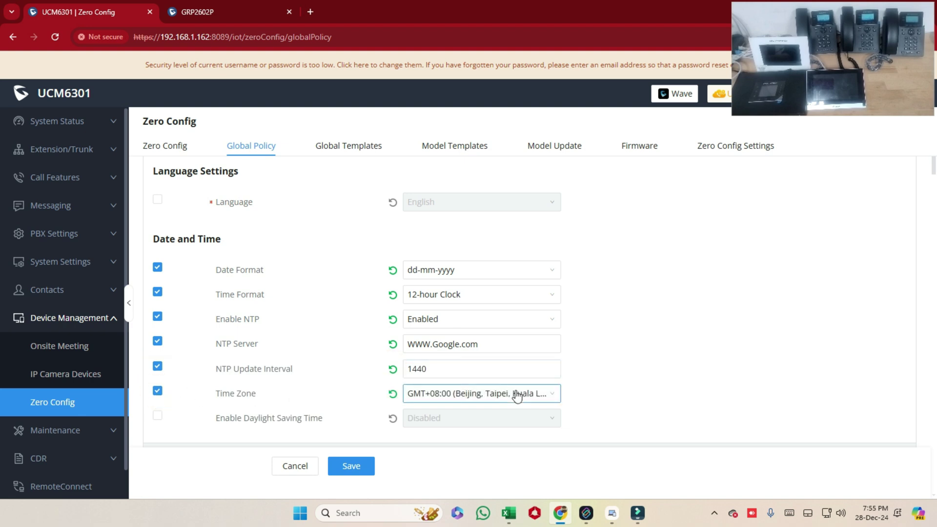
click(517, 395)
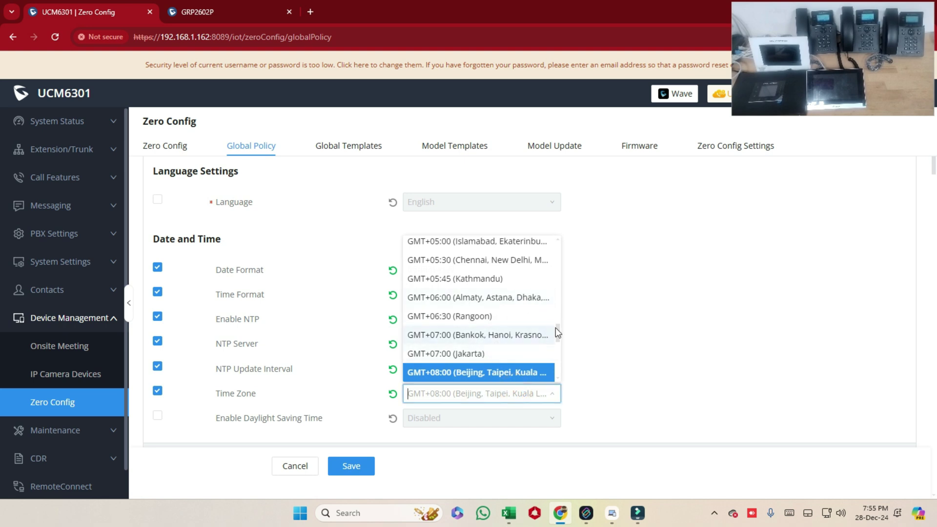
mouse_move(562, 334)
mouse_down()
mouse_move(559, 275)
mouse_move(548, 337)
mouse_move(550, 330)
mouse_up()
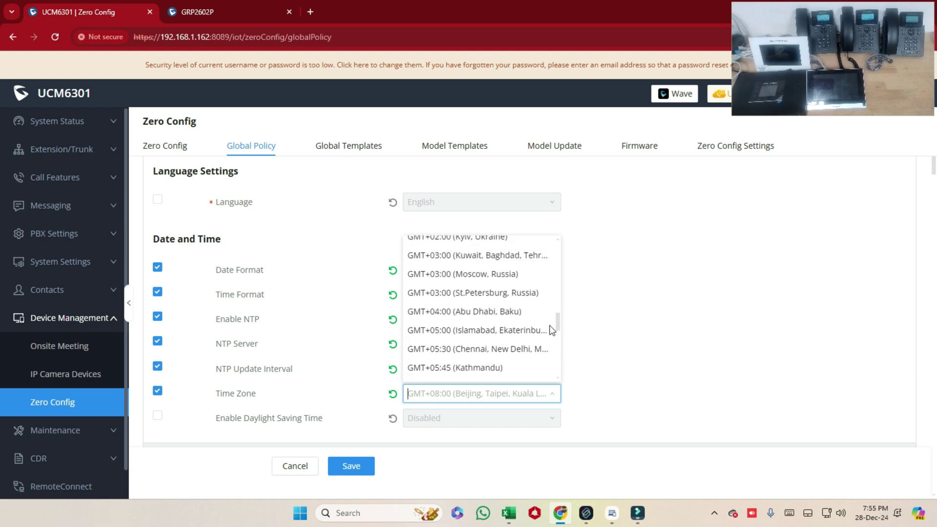
click(468, 256)
click(161, 417)
click(415, 418)
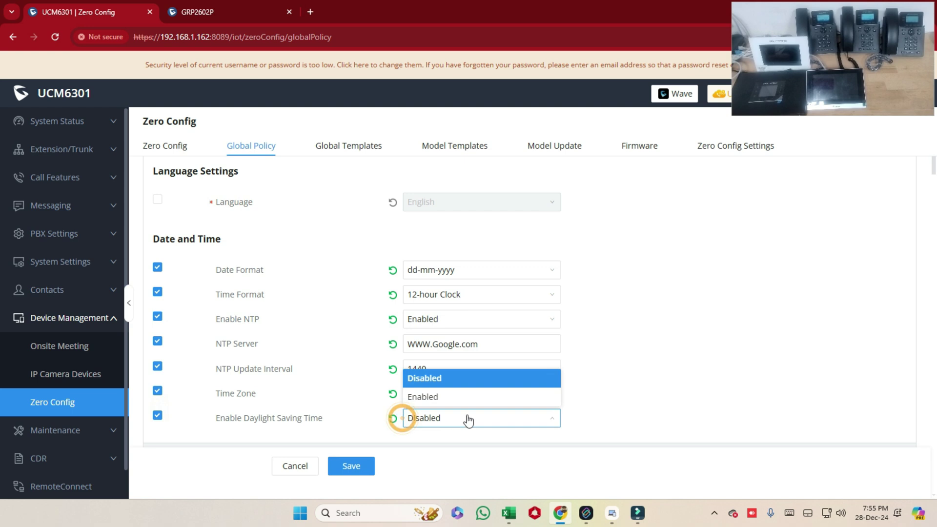
click(450, 396)
click(392, 418)
Step: Save the global policy settings
click(357, 466)
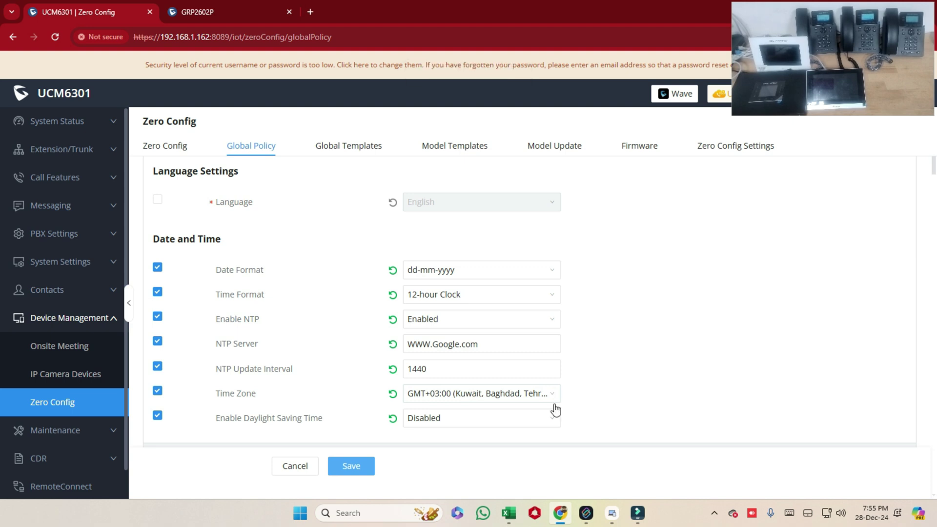
click(360, 467)
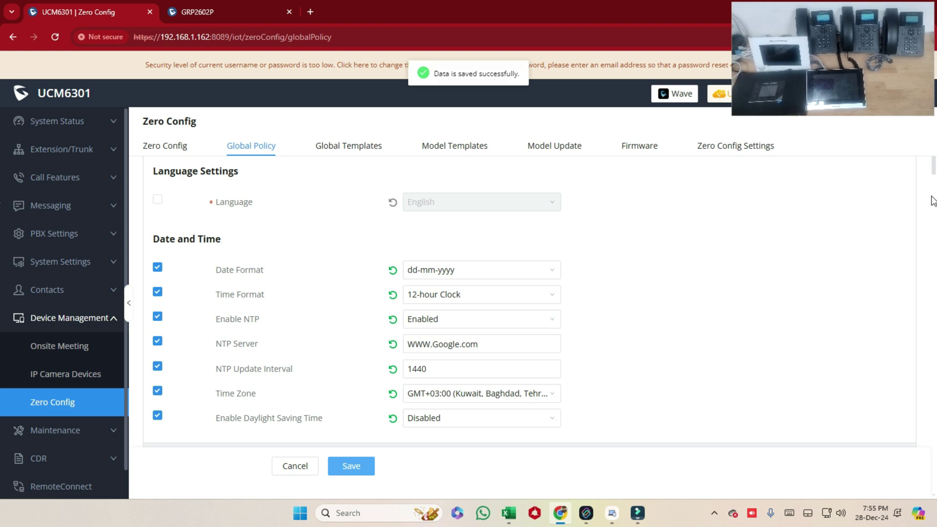
scroll(933, 190, down, 2)
scroll(934, 205, down, 5)
drag(933, 216, 876, 446)
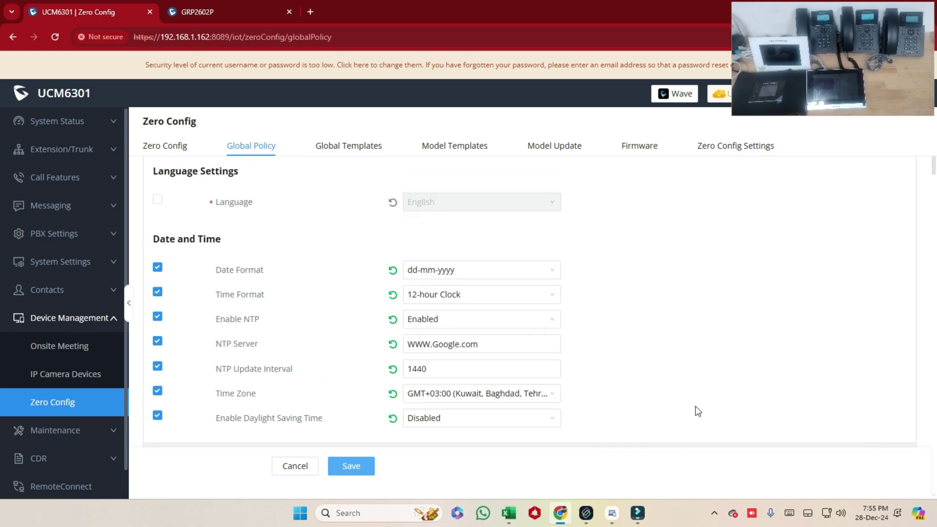
click(353, 466)
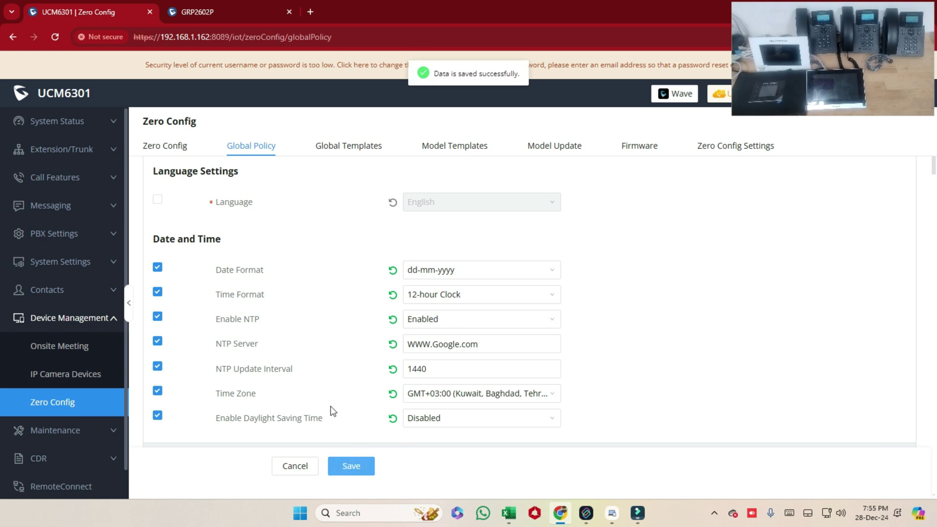
Step: Select all five devices in the Zero Config list and push the configuration update to them
click(166, 154)
click(152, 205)
click(453, 179)
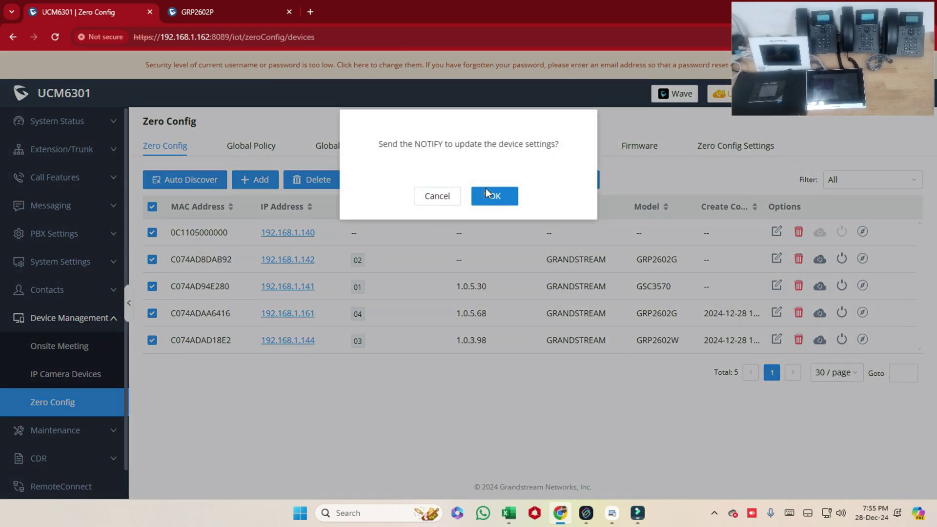
click(485, 191)
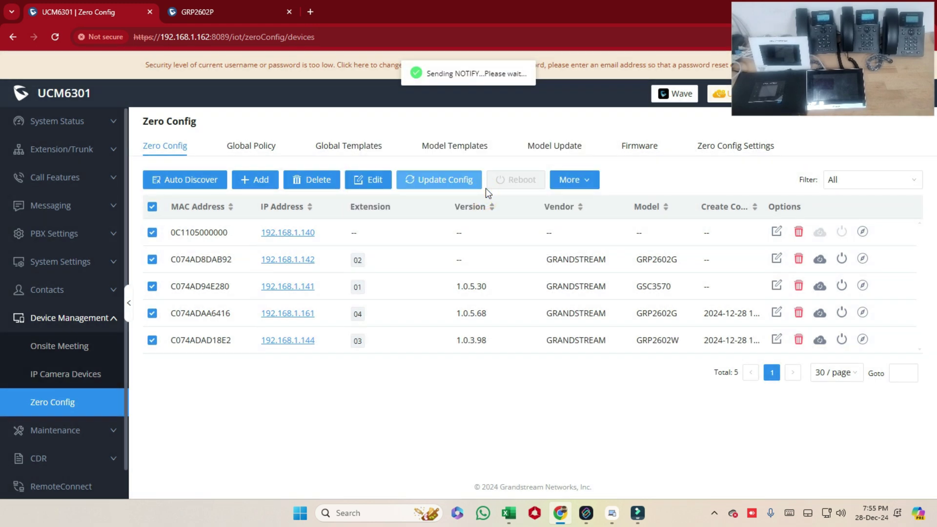
click(480, 186)
click(493, 194)
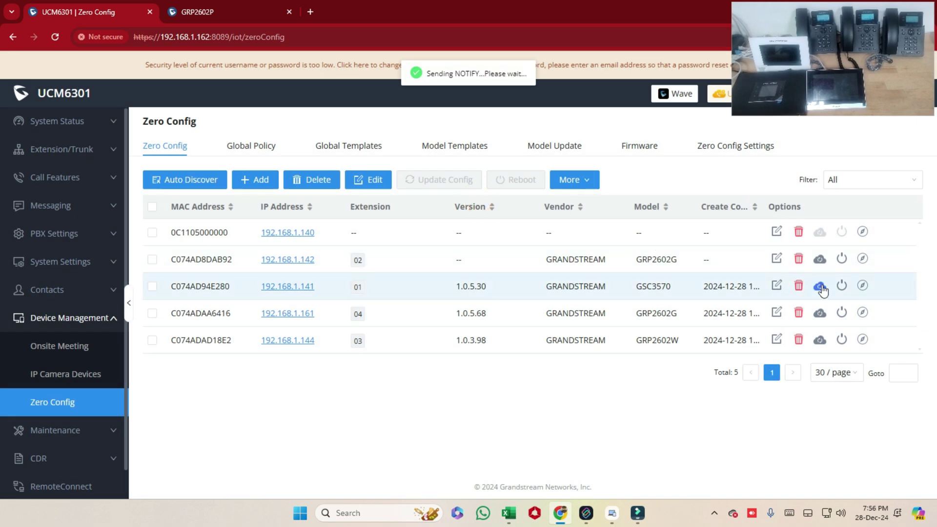
Step: Send individual configuration updates to the GSC3570, the GRP2602G at 192.168.1.161, and the GRP2602W
click(820, 286)
click(496, 194)
click(820, 313)
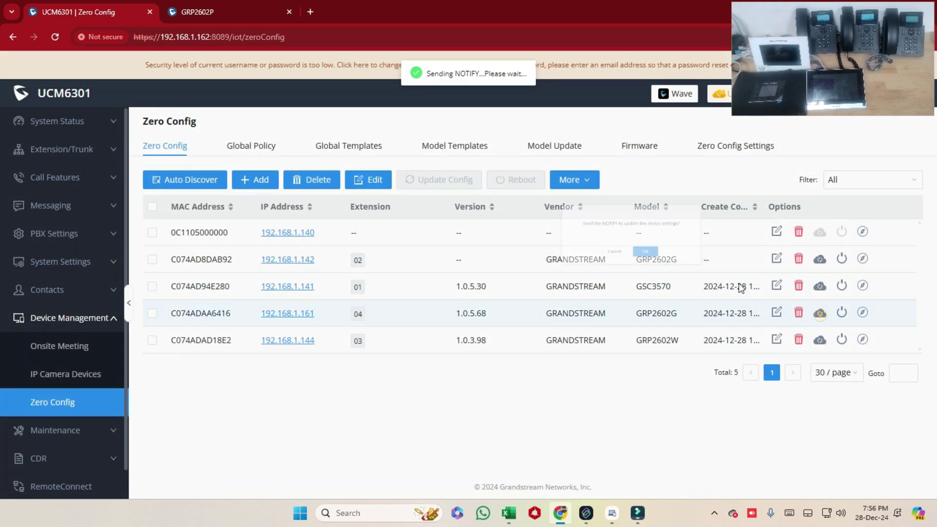
click(496, 196)
click(819, 339)
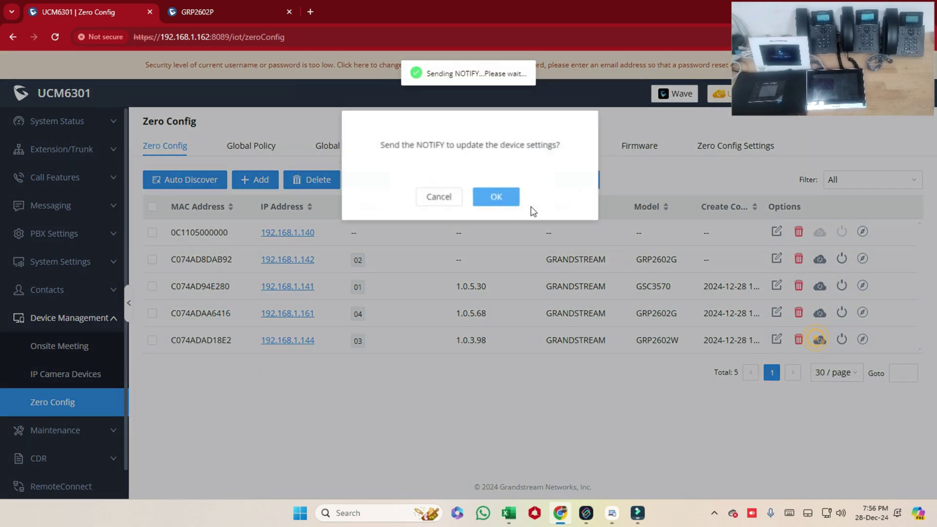
click(495, 194)
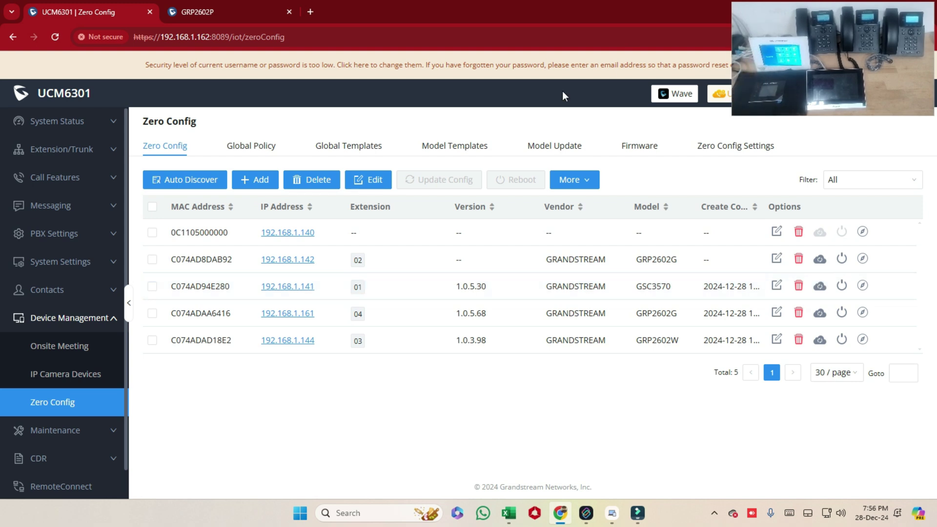
click(82, 146)
click(67, 175)
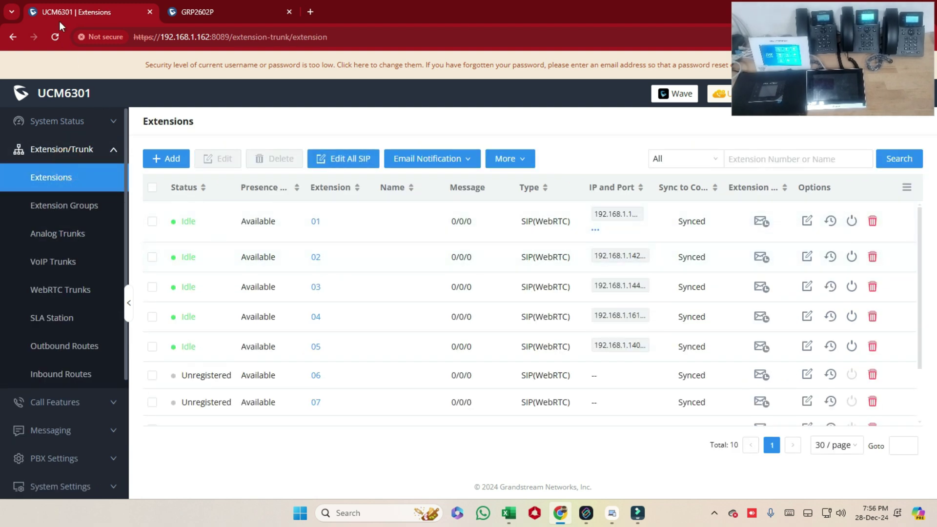
click(56, 37)
click(56, 37)
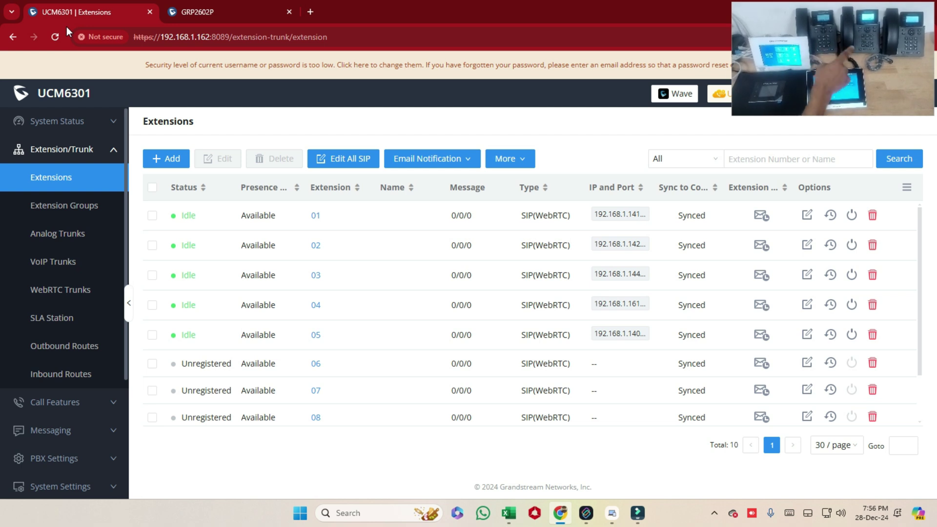
click(80, 150)
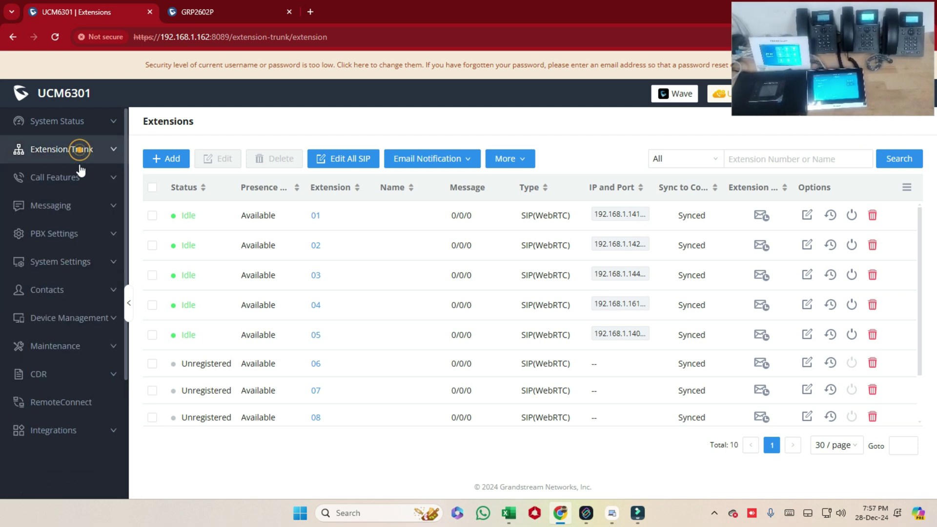
click(65, 320)
click(52, 402)
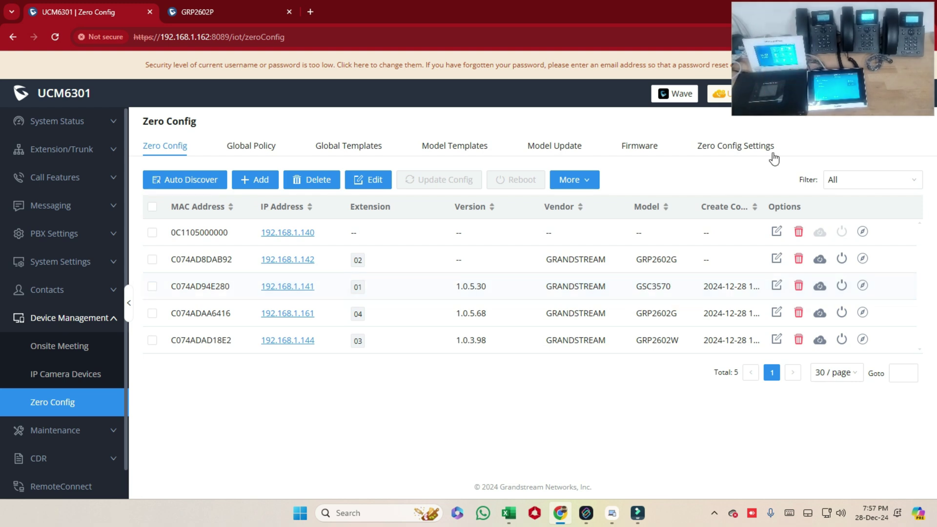
Step: Send a configuration update to another device row, then to the GRP2602W at 192.168.1.144
click(820, 259)
click(493, 195)
click(152, 340)
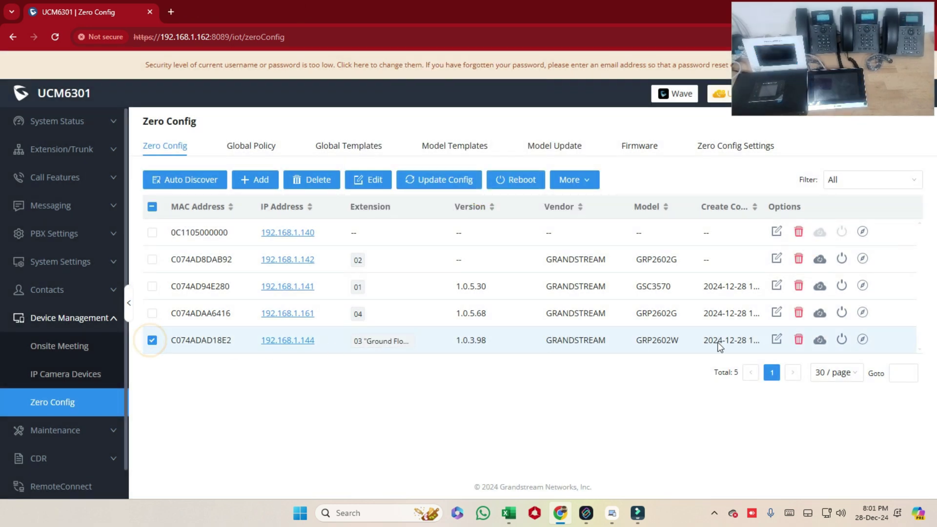
click(819, 340)
click(510, 197)
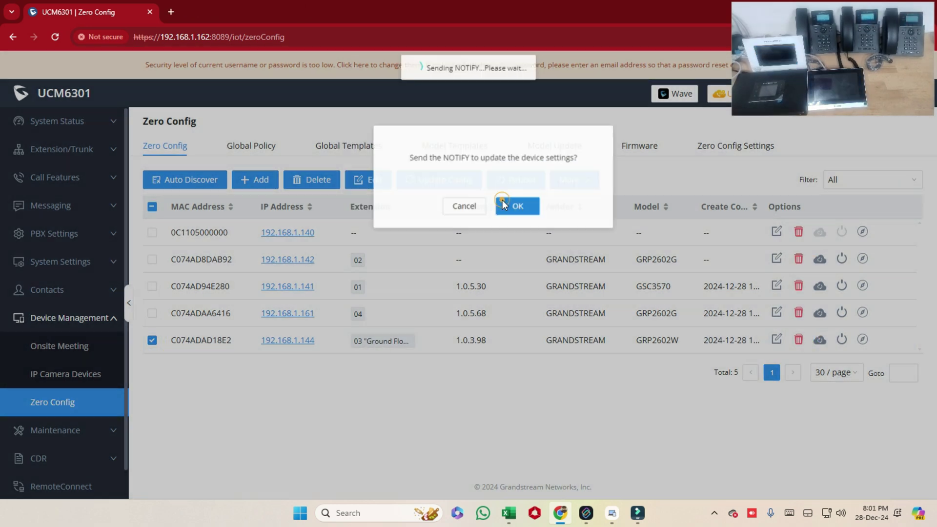